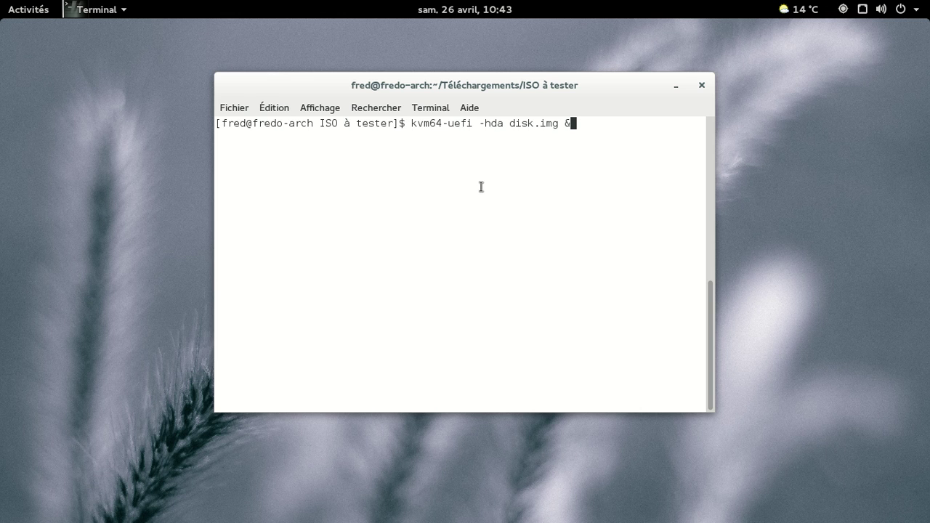
Start the UEFI virtual machine with kvm64-uefi from disk.img and boot the Arch Linux entry
key("Return")
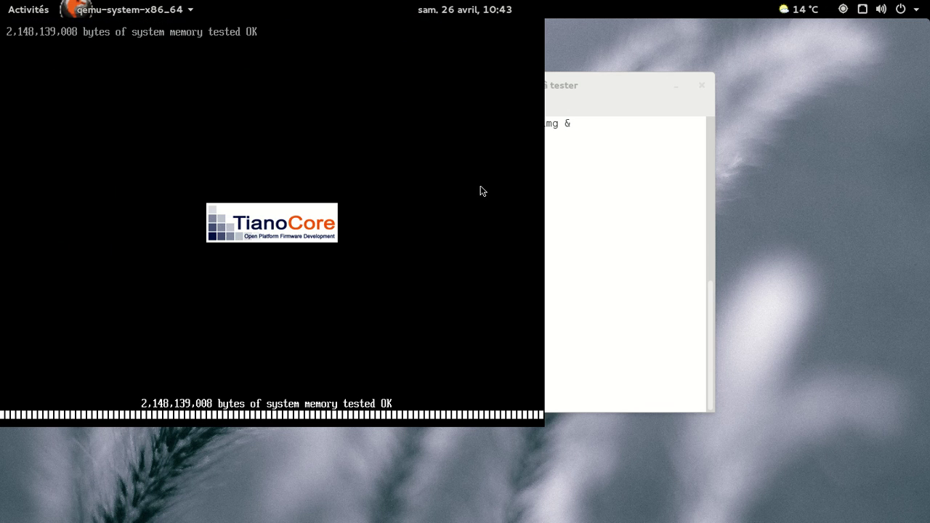
left_click(679, 87)
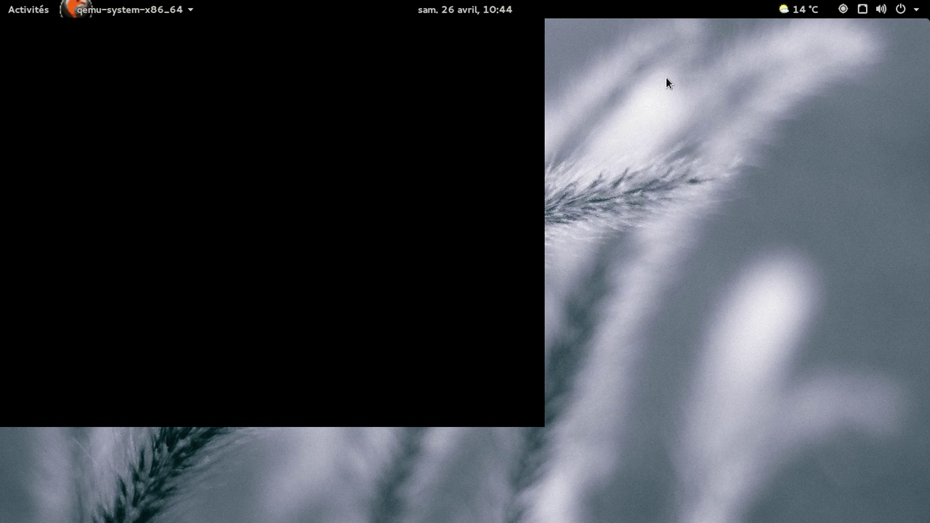
key("Down")
key("Up")
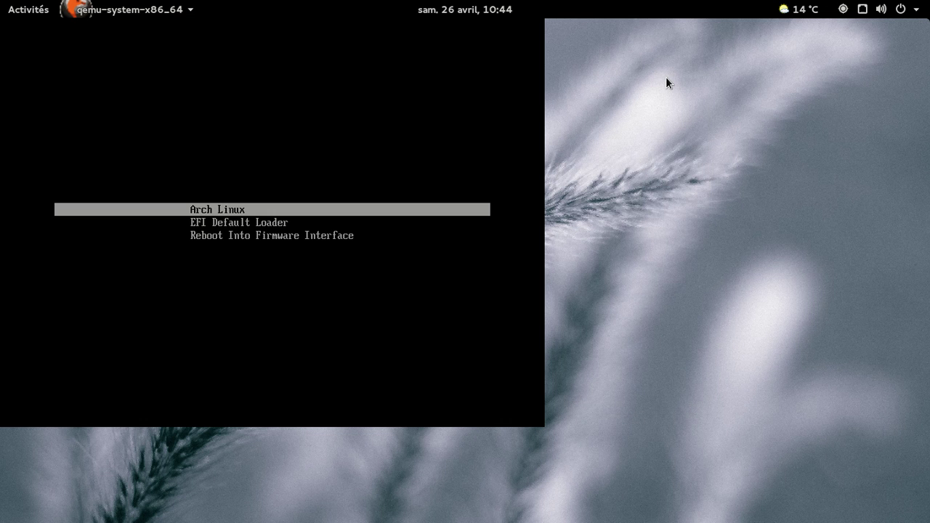
key("Return")
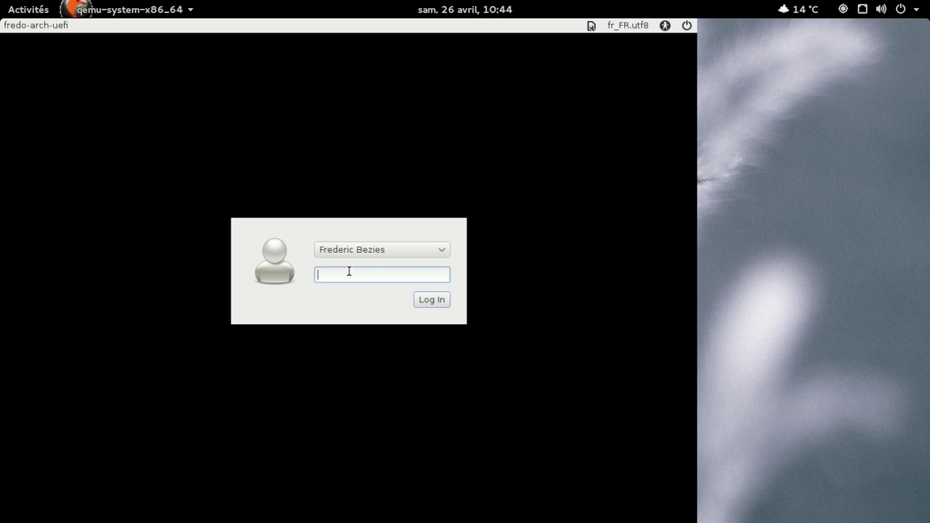
Log in to the guest desktop with the account password and dismiss the software rendering notification
type("********")
key("Return")
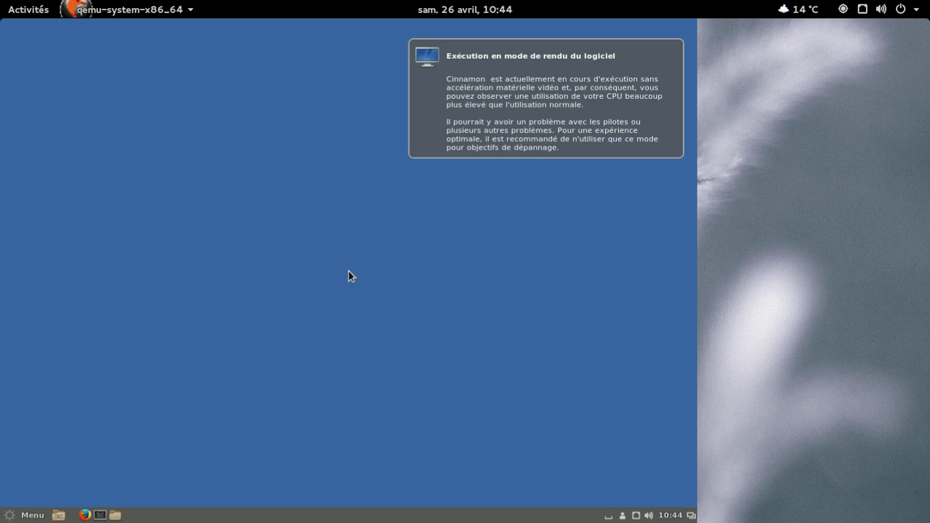
left_click(672, 46)
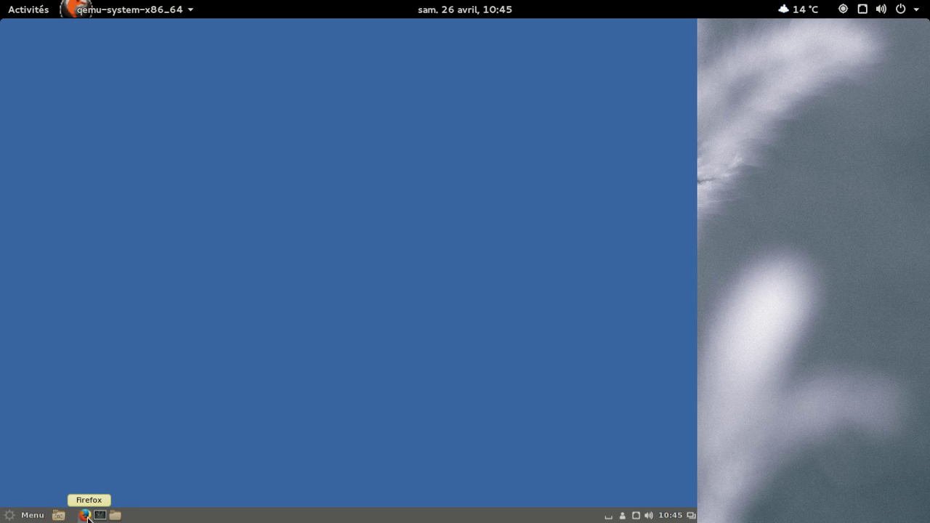
left_click(666, 516)
left_click(666, 516)
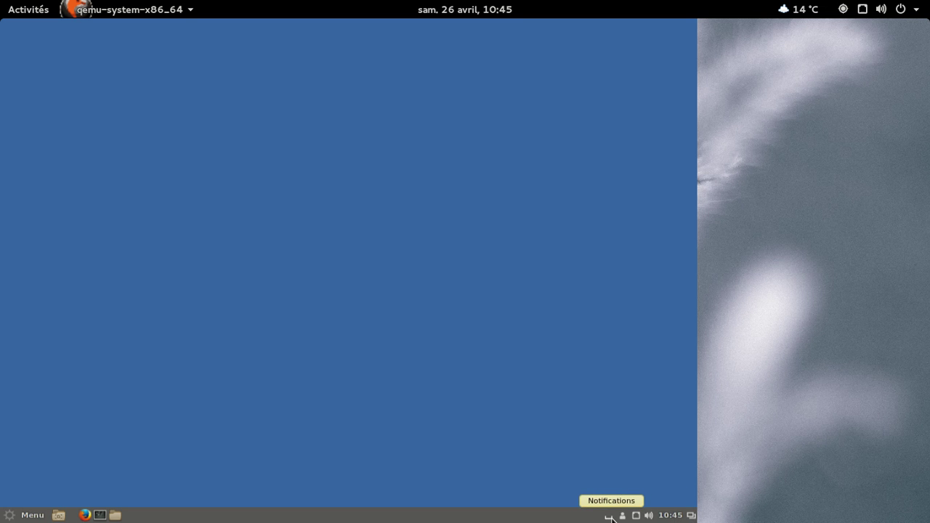
Launch the Nemo file manager from the Accessoires application category
left_click(37, 516)
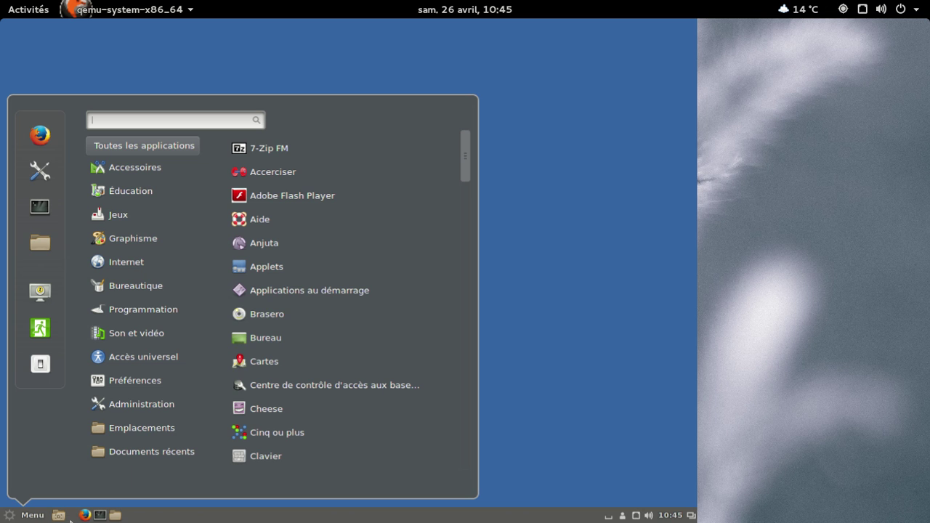
mouse_move(163, 167)
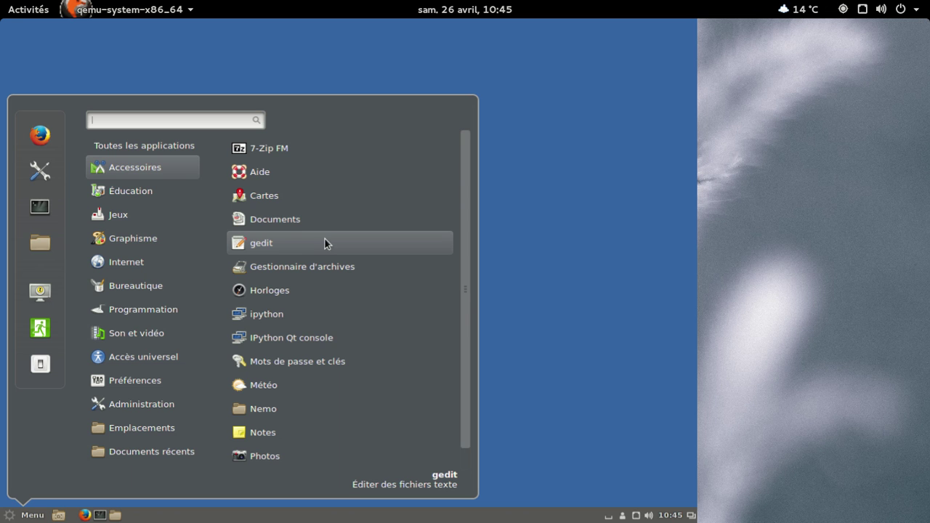
left_click(270, 410)
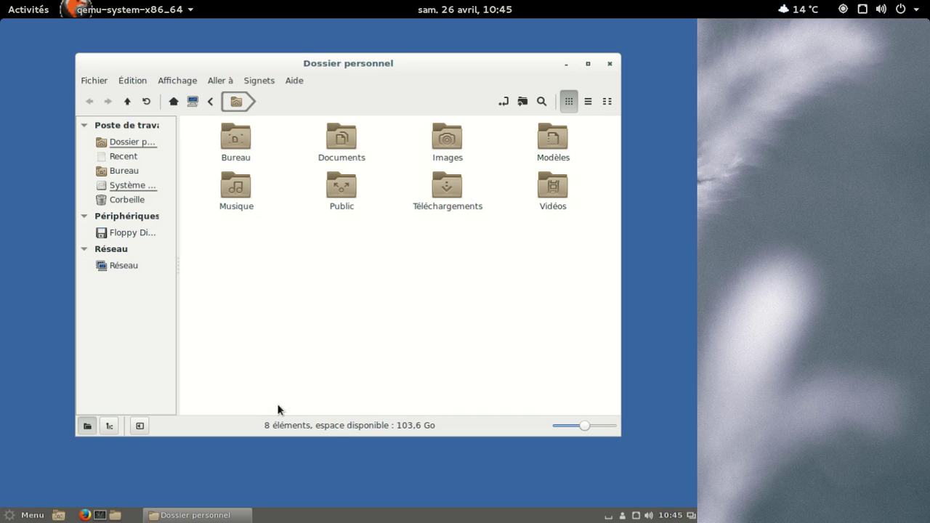
Check Nemo's version and licence in its about information, and close it
left_click(292, 82)
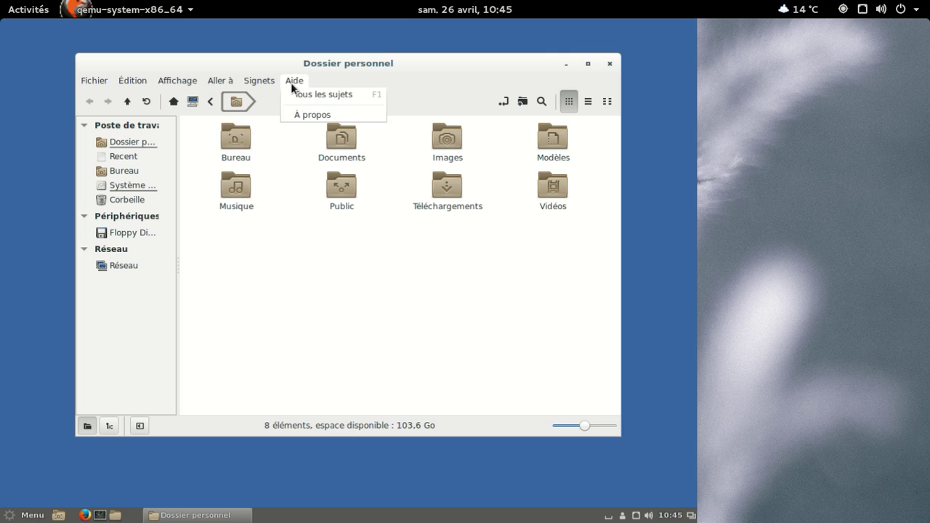
left_click(312, 114)
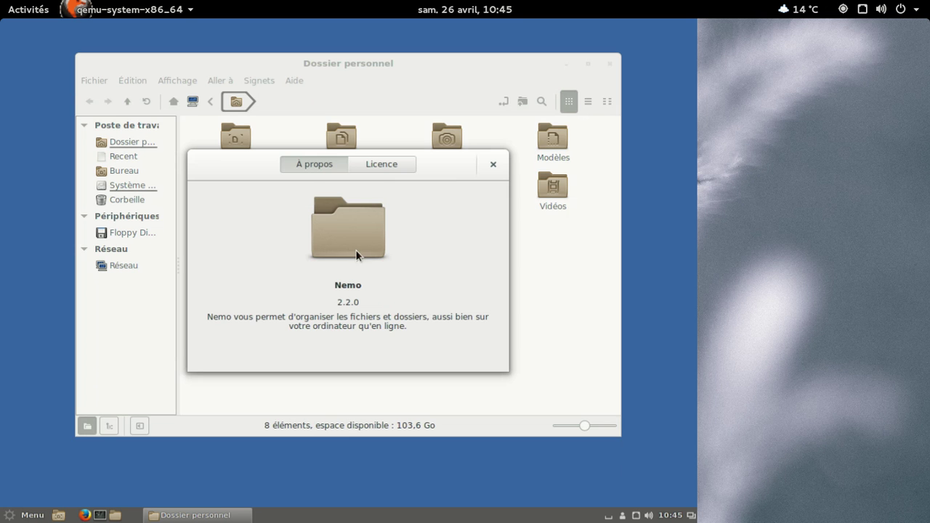
left_click(374, 165)
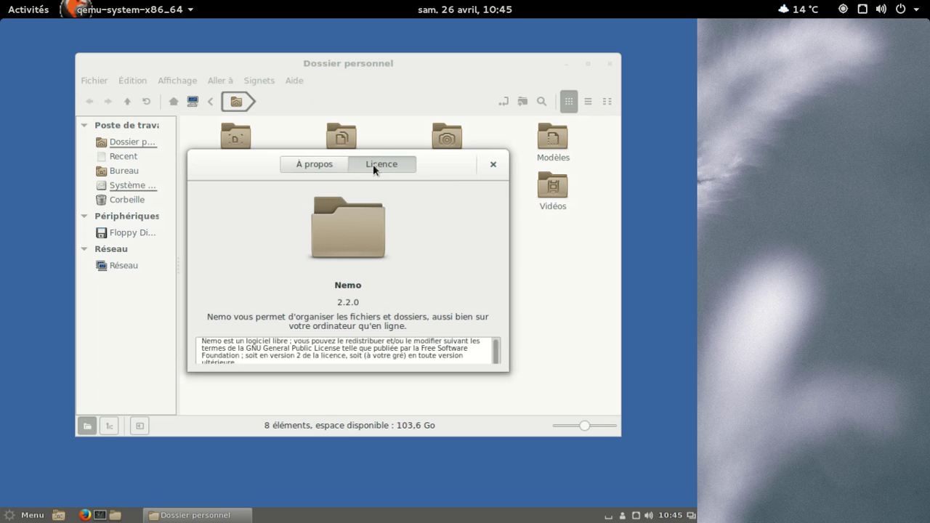
left_click(334, 165)
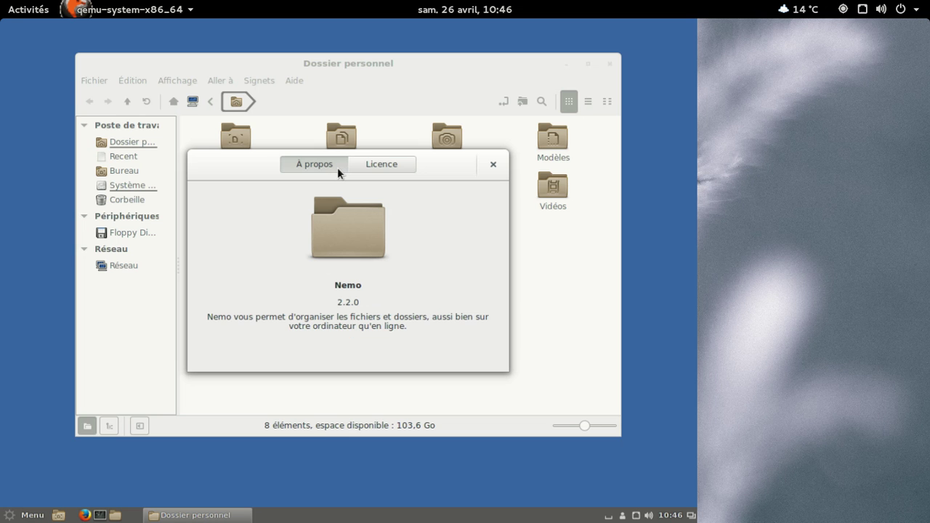
left_click(488, 170)
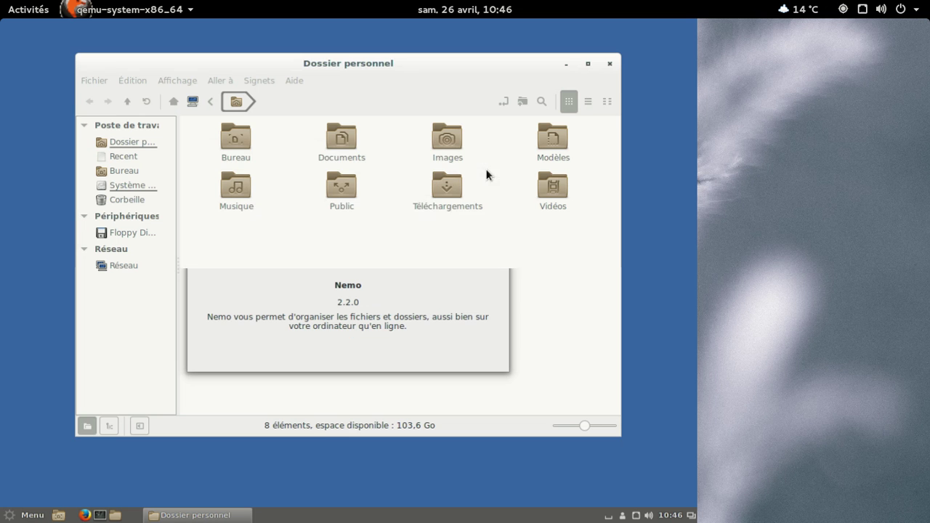
Open a terminal in the home folder from Nemo and bring the file manager back in front
right_click(357, 231)
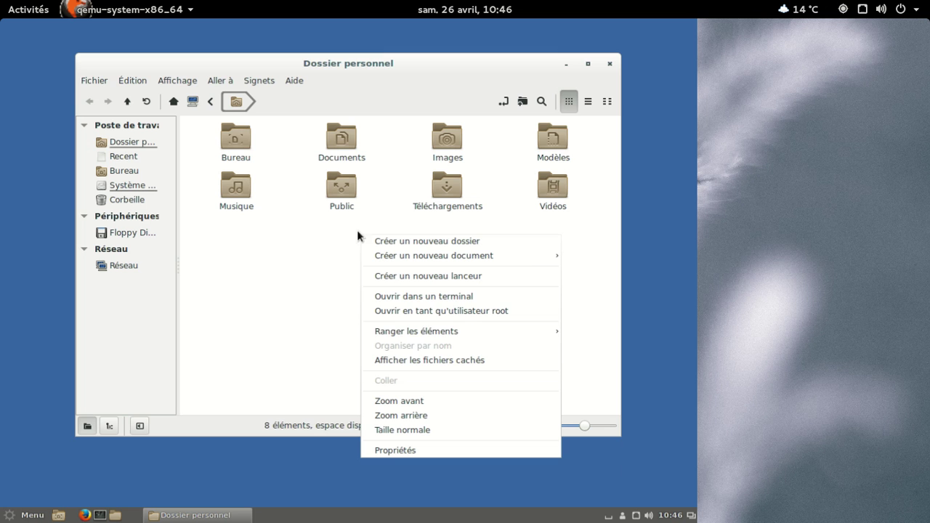
left_click(446, 296)
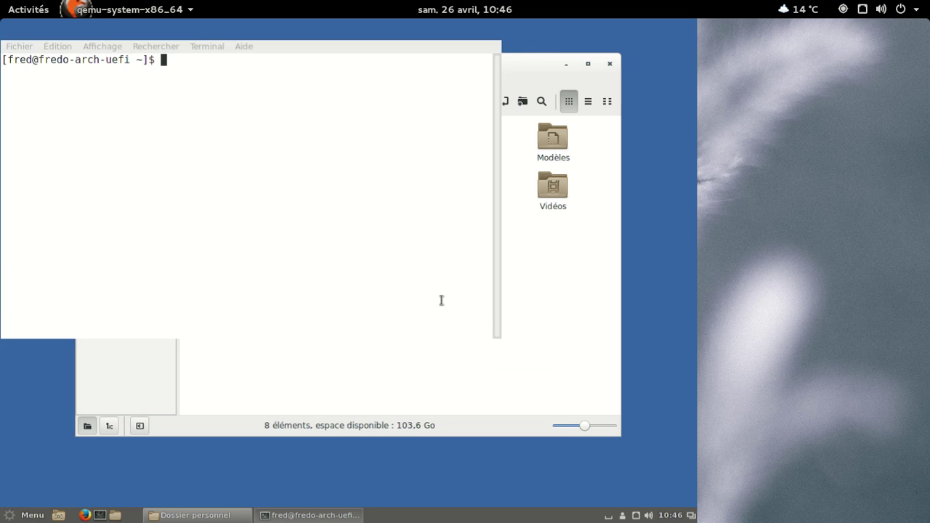
left_click(546, 283)
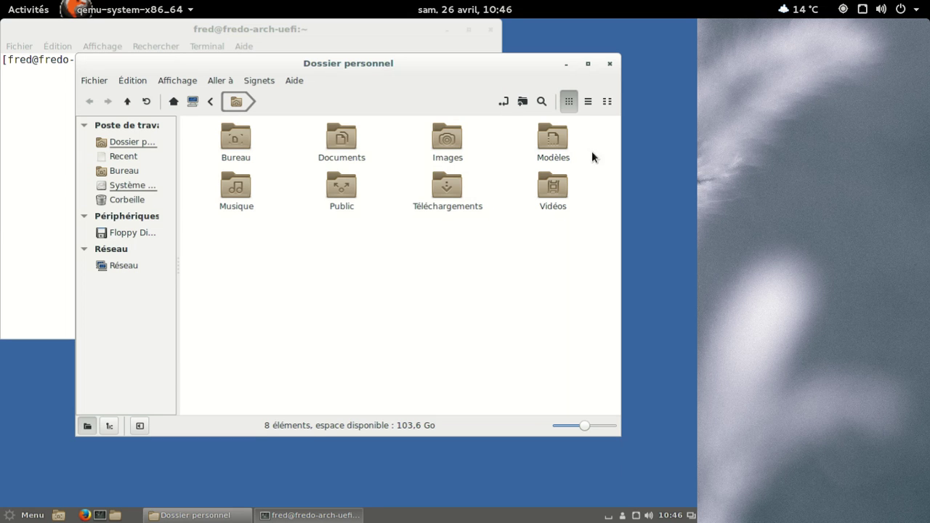
Preview the home folder in list view and compact view, and return it to icon view
left_click(589, 101)
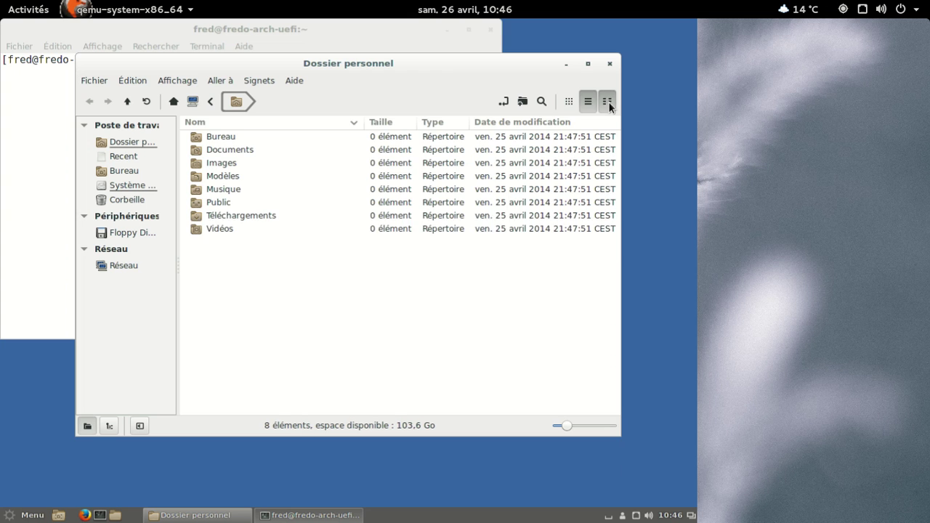
left_click(609, 106)
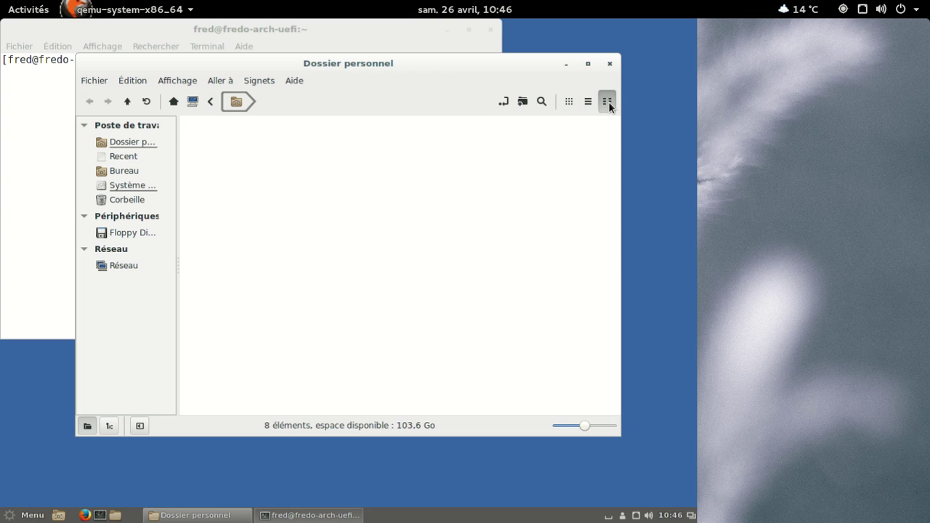
left_click(571, 102)
Show Nemo's search bar and the editable path, restore the breadcrumb path and close the search
left_click(543, 103)
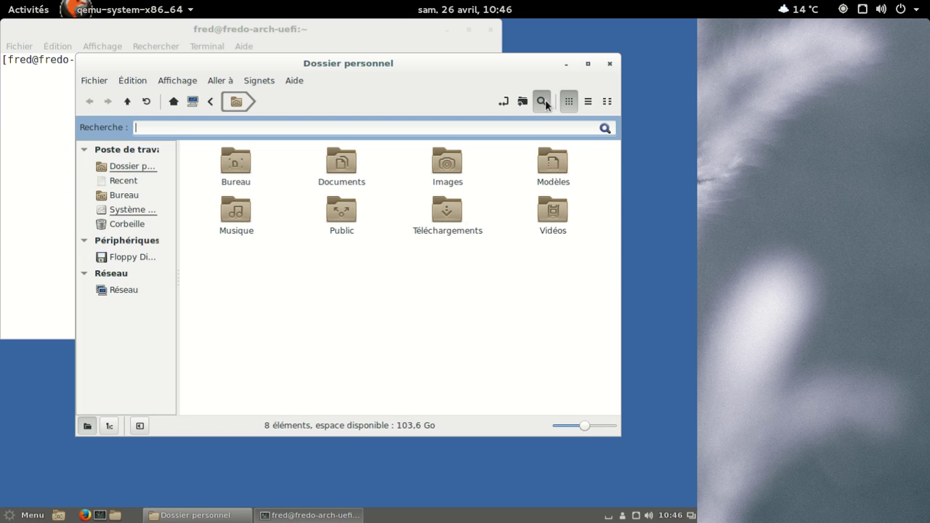
left_click(504, 103)
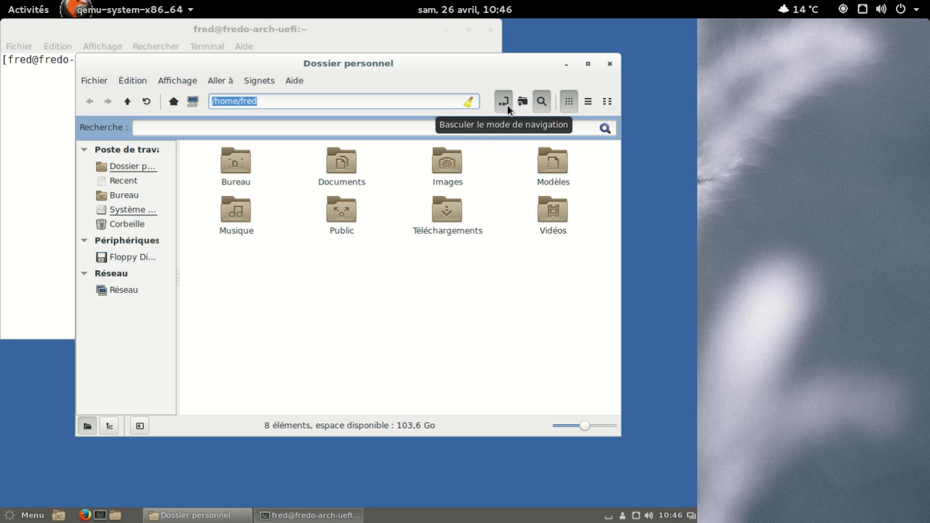
left_click(507, 104)
left_click(507, 104)
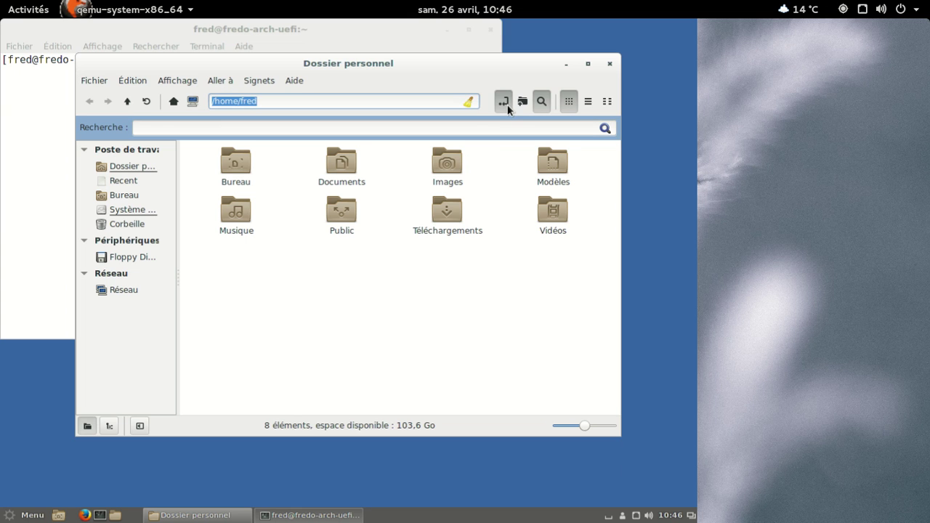
left_click(508, 104)
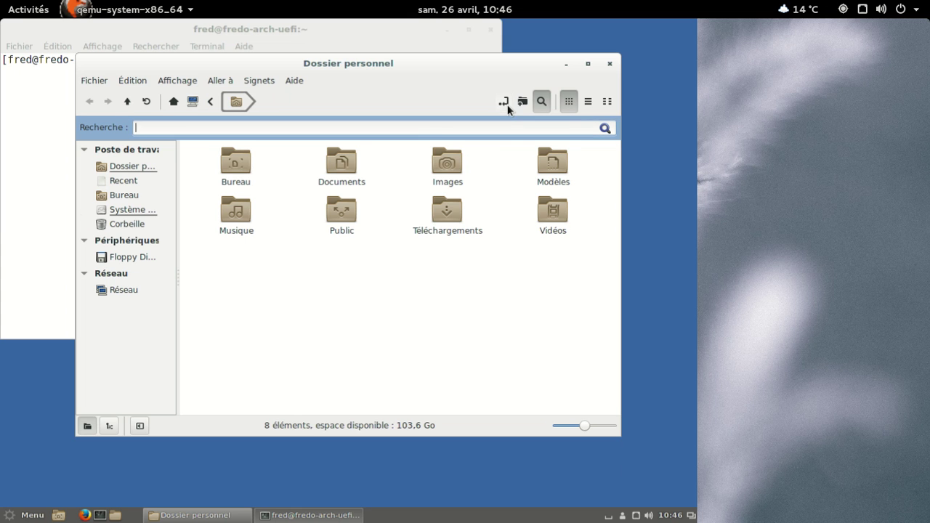
key("Escape")
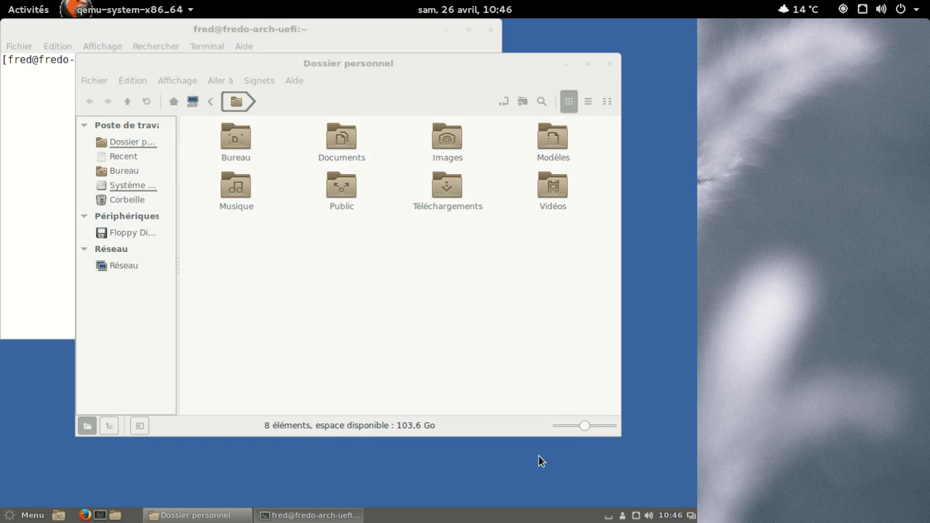
In the QEMU monitor, run change ide1-cd0 archlinux-2014.04.01-dual.iso and return to the guest display
key("ctrl+alt+2")
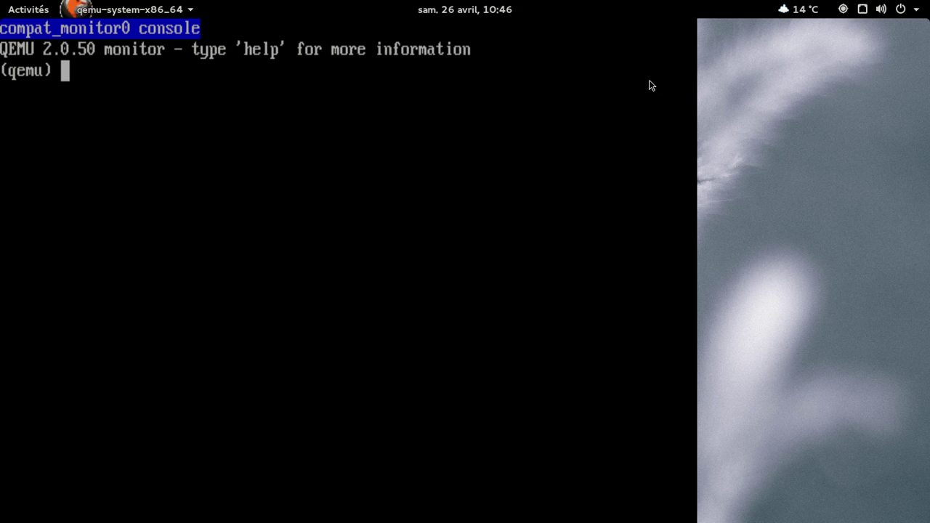
type("n")
key("BackSpace")
key("BackSpace")
type("ange i")
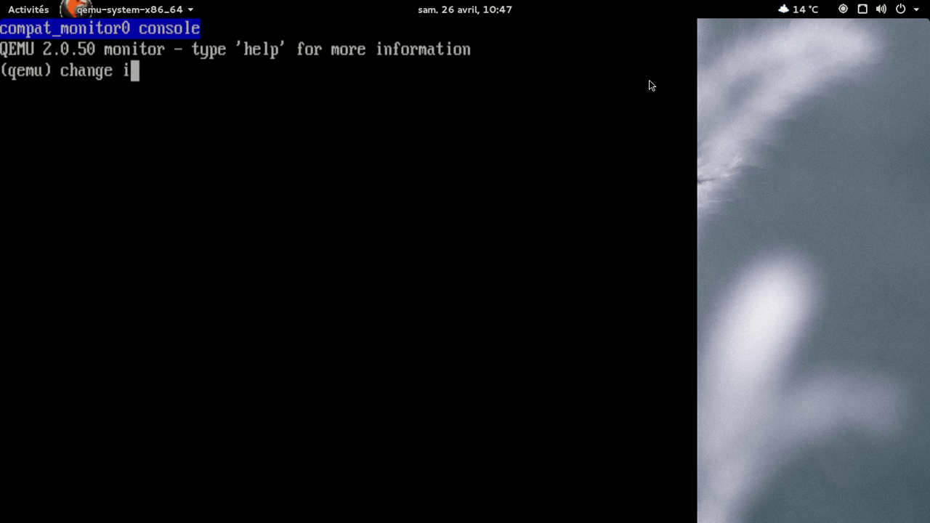
key("Tab")
type("1")
key("Tab")
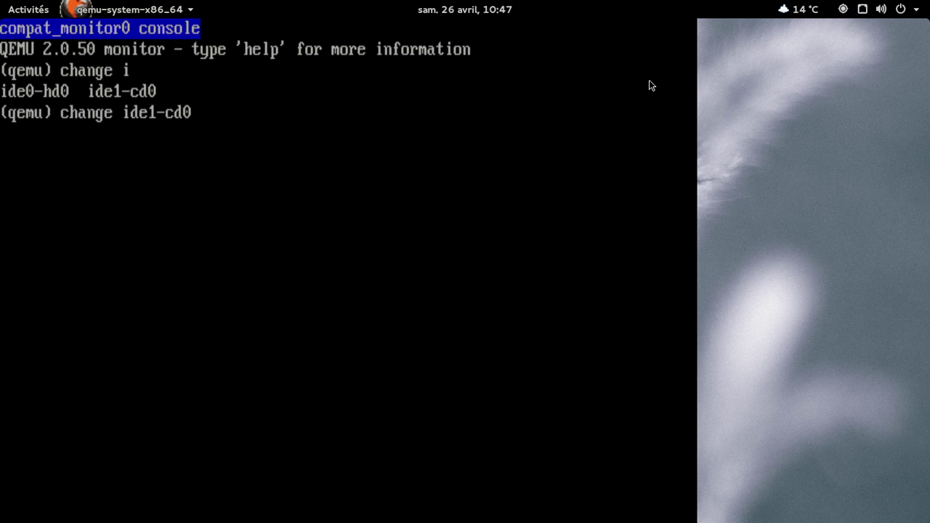
type("ar")
key("Tab")
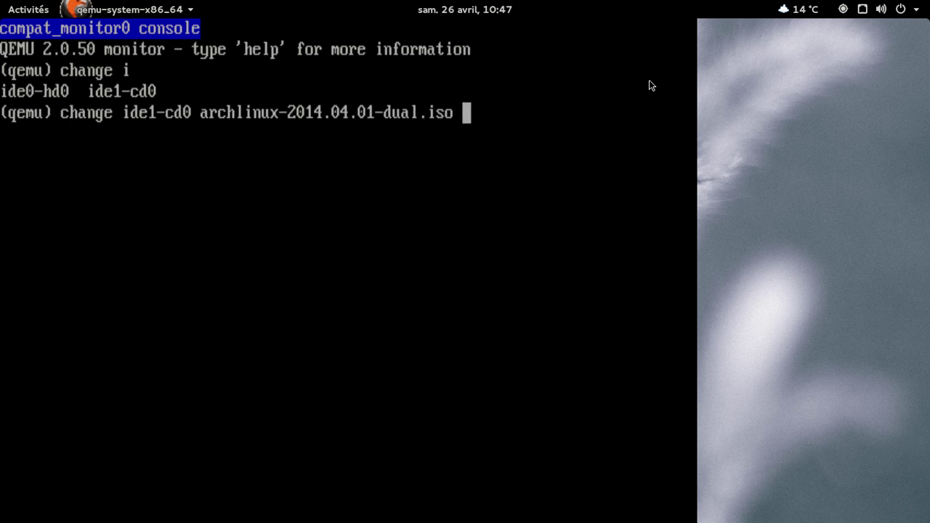
key("Return")
key("ctrl+alt+1")
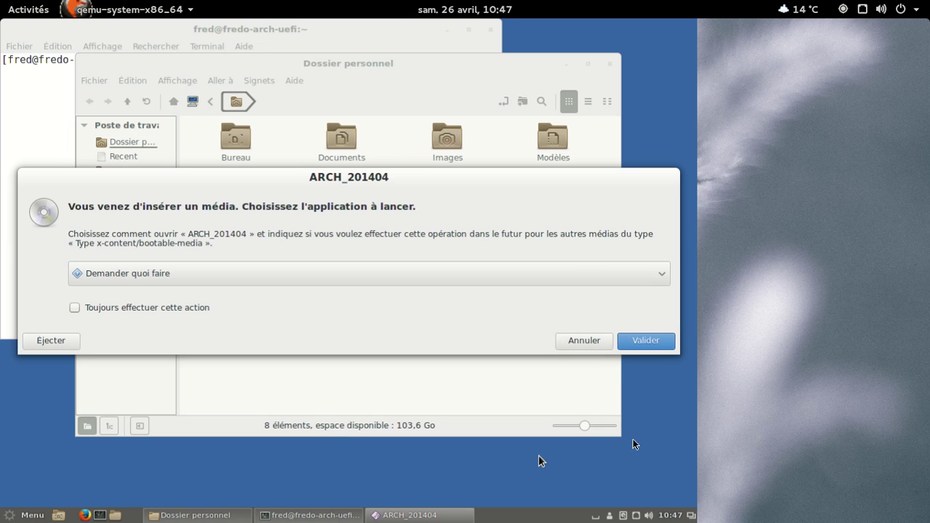
Accept Demander quoi faire for the inserted media, view the ARCH_201404 disc contents, and close the file manager
left_click(638, 343)
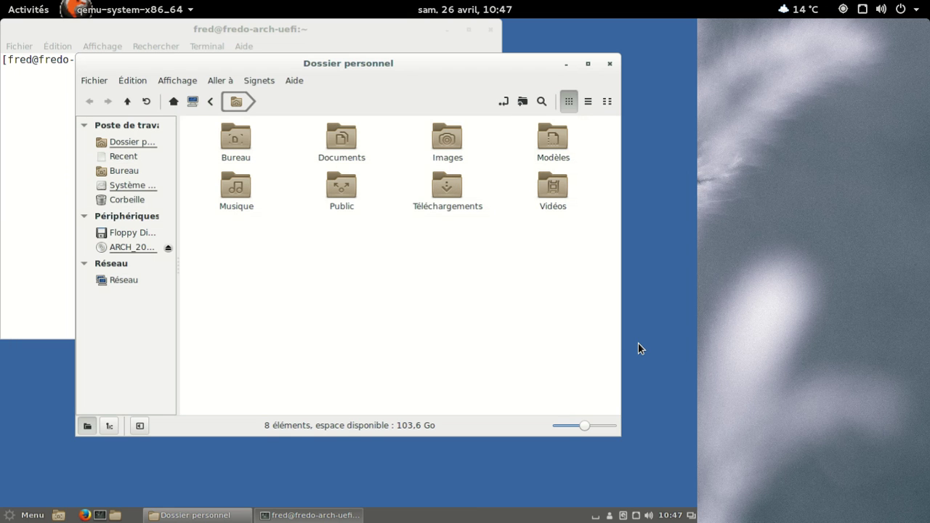
left_click(110, 248)
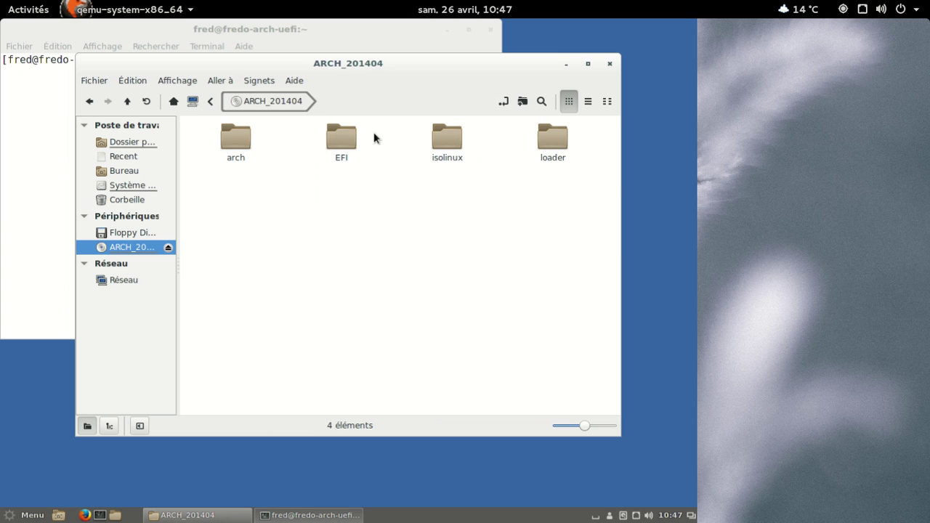
left_click(610, 65)
Run uname -a in the guest terminal to display the kernel information
left_click(457, 117)
type("uname ")
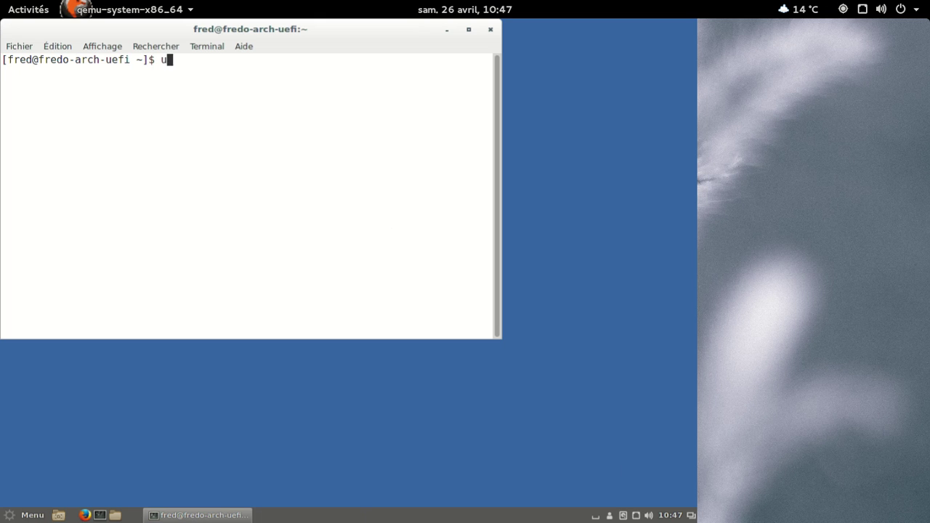
type("-a")
key("Return")
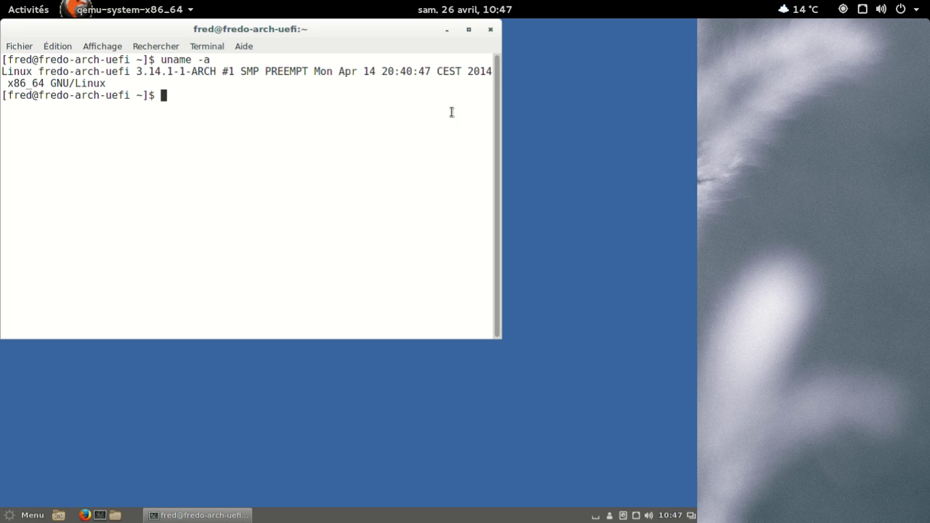
View the terminal's À propos information, and close both that dialog and the terminal window
left_click(237, 45)
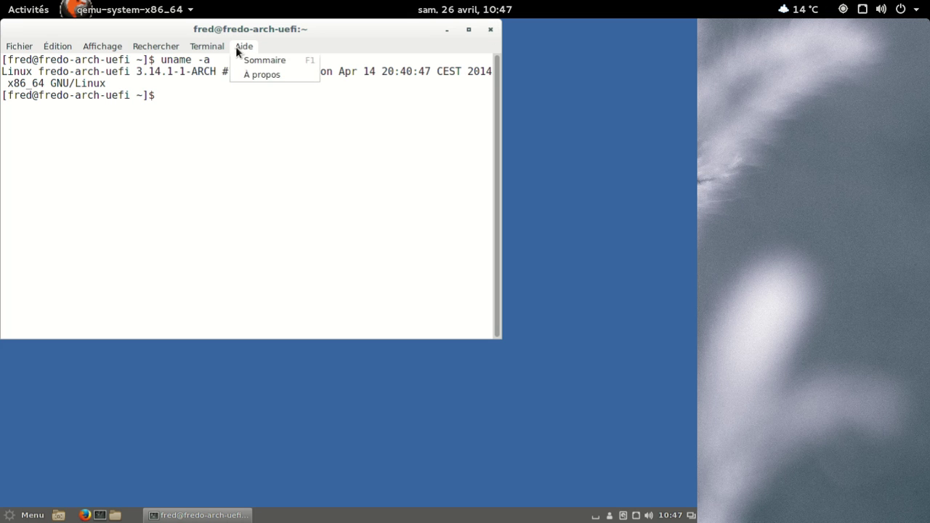
left_click(260, 76)
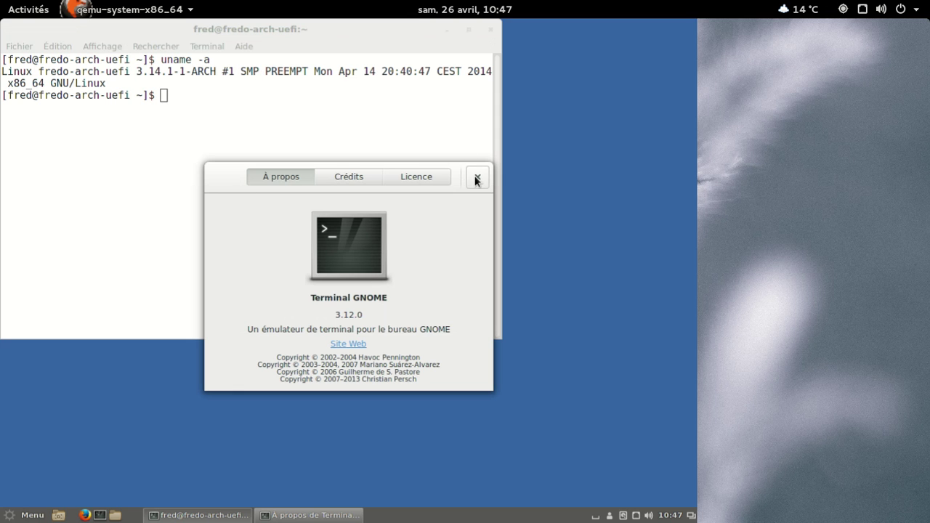
left_click(477, 180)
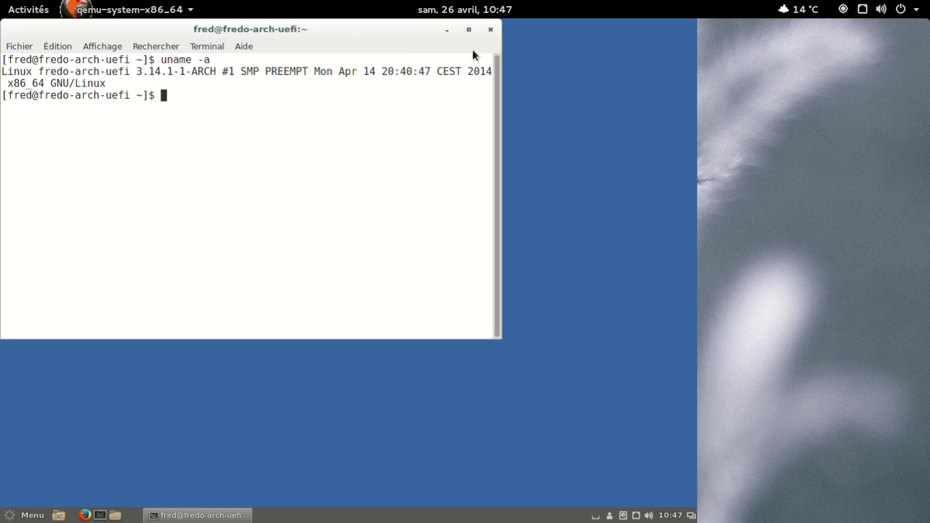
left_click(490, 29)
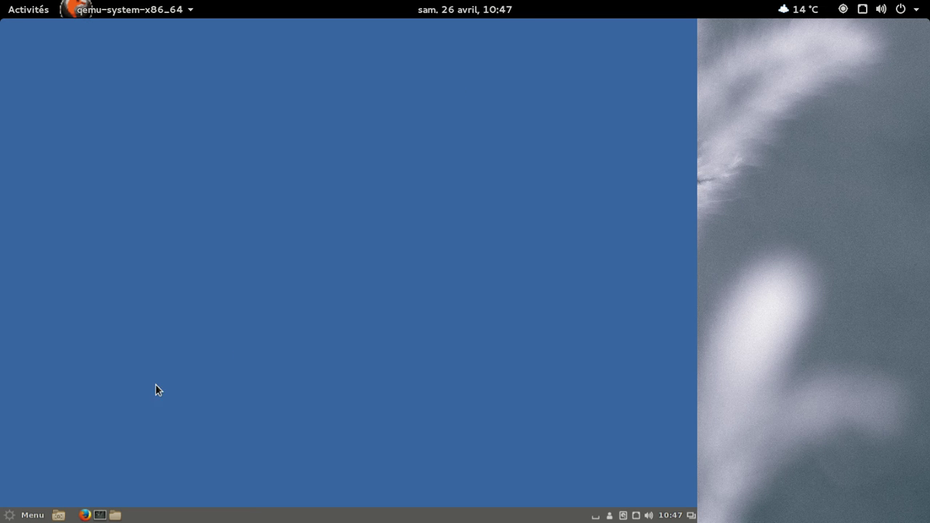
Examine the applications offered in Cinnamon's categories from Éducation through Administration, and dismiss the application list
left_click(14, 516)
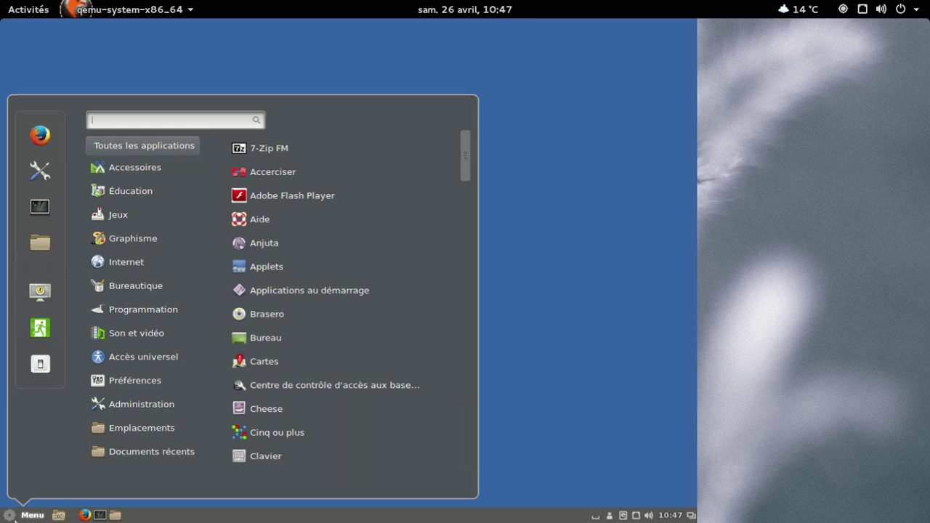
mouse_move(158, 197)
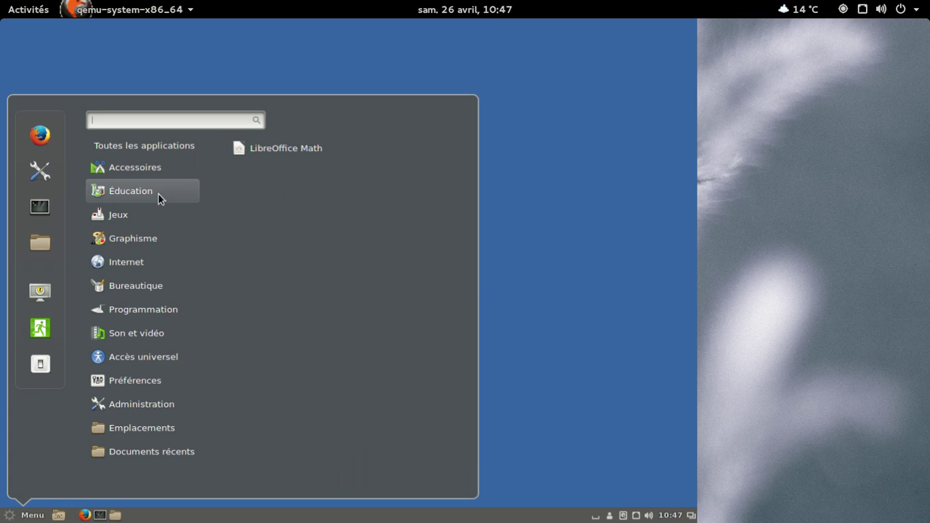
mouse_move(150, 238)
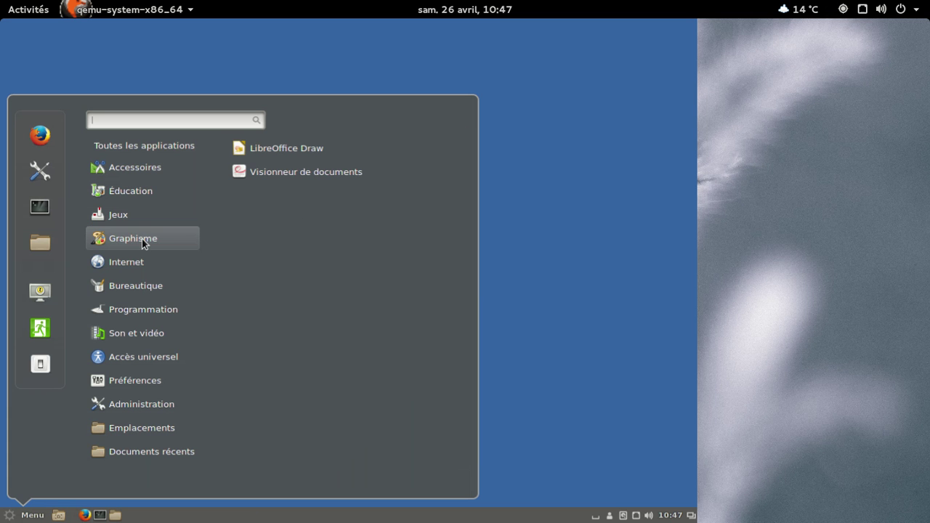
mouse_move(142, 266)
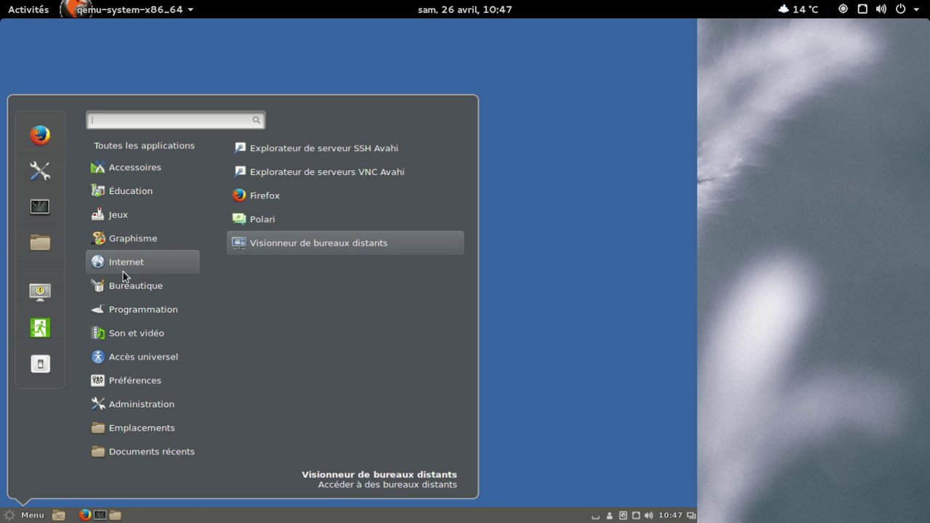
mouse_move(126, 317)
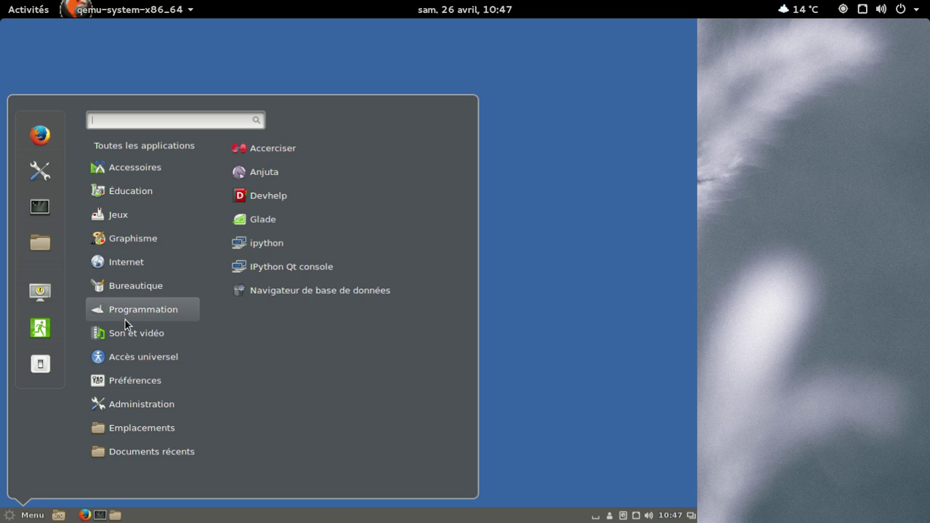
mouse_move(118, 340)
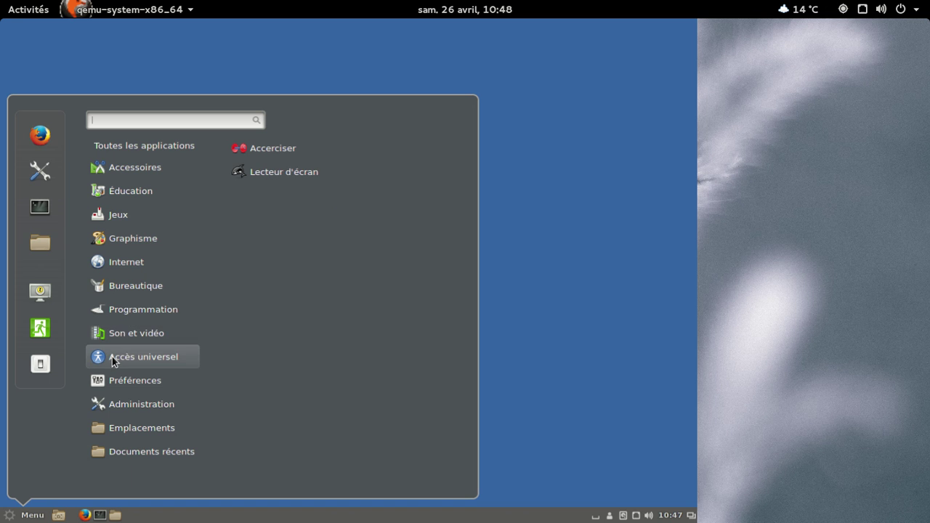
mouse_move(127, 385)
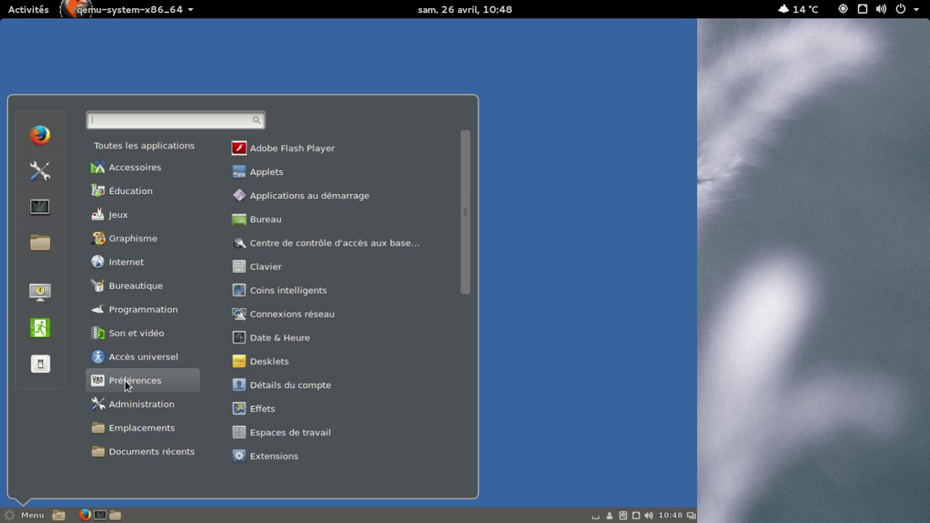
mouse_move(134, 409)
left_click(540, 345)
Launch Firefox, close the Bienvenue dans Firefox page, and load the author's free.fr blog in a new tab
left_click(85, 515)
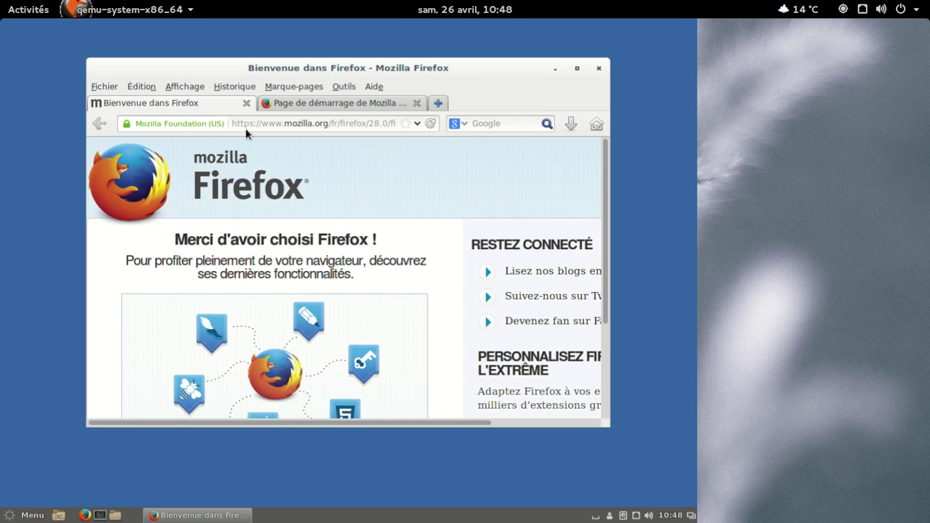
left_click(246, 103)
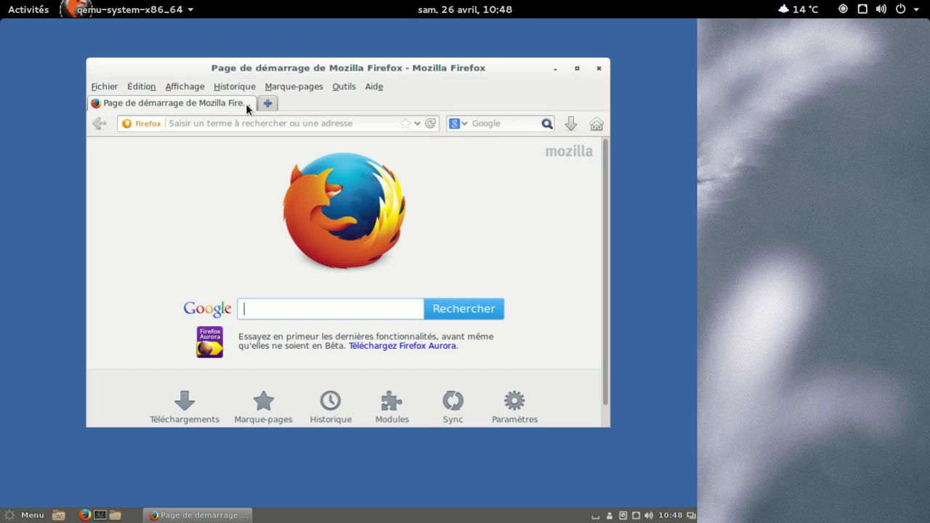
left_click(268, 105)
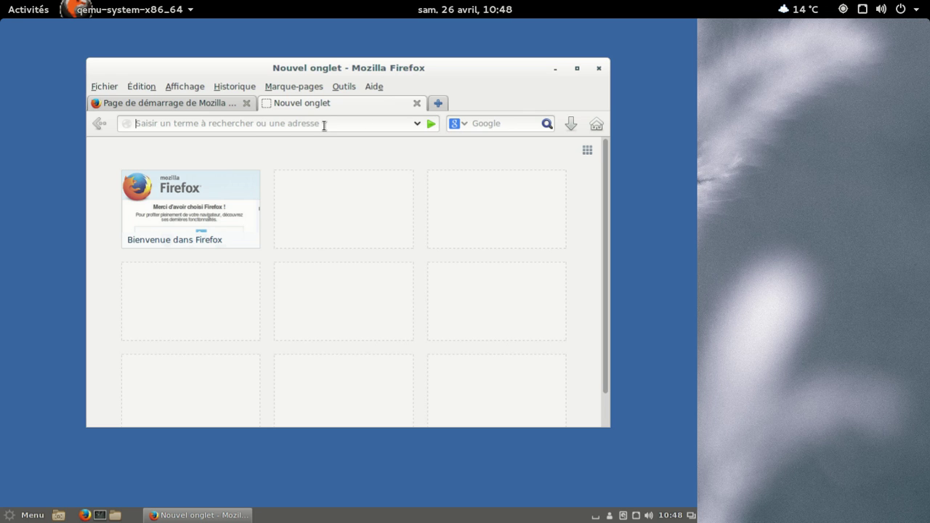
type("http")
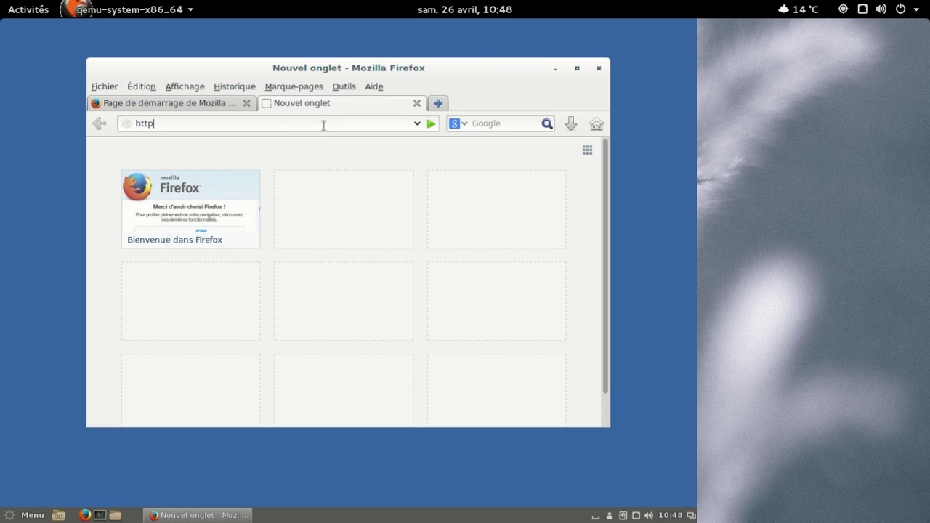
type("://frederic.bezies.free.fr/blog/")
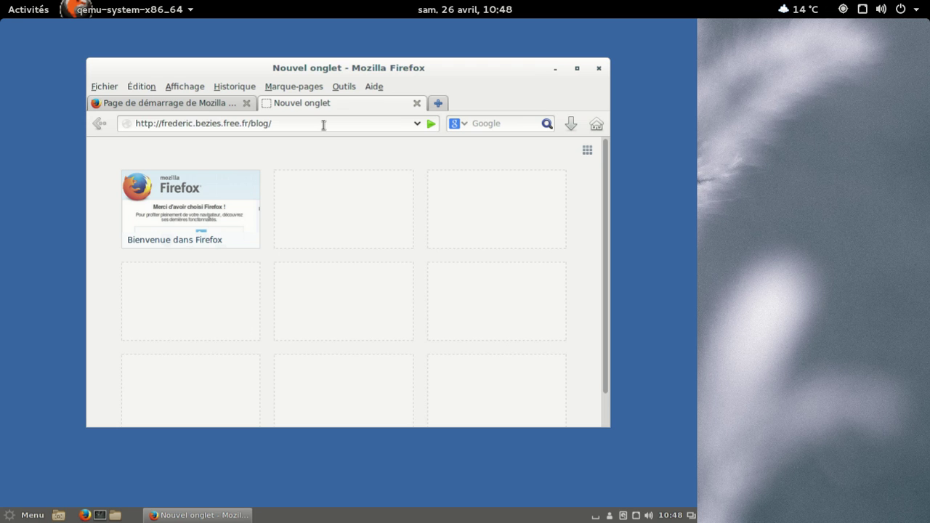
key("Return")
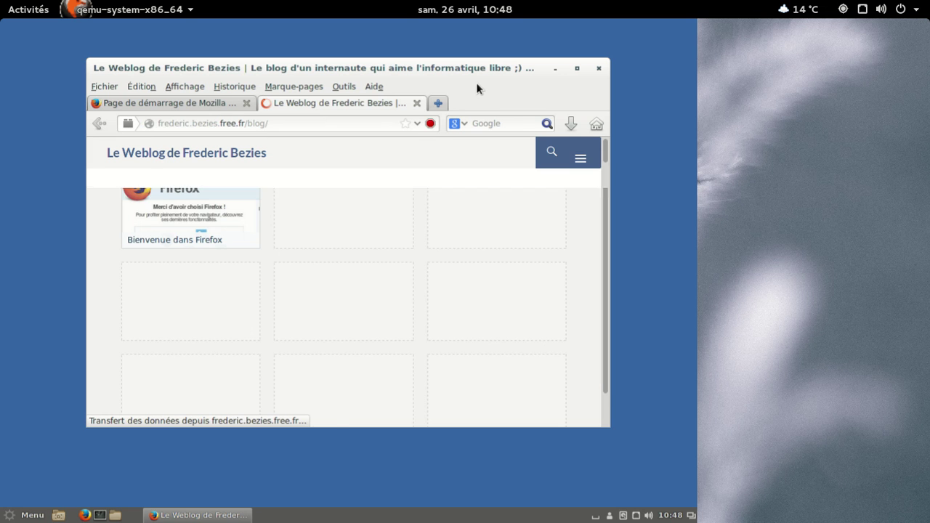
Turn off Firefox's Barre de menus so the compact Firefox layout is used
right_click(478, 90)
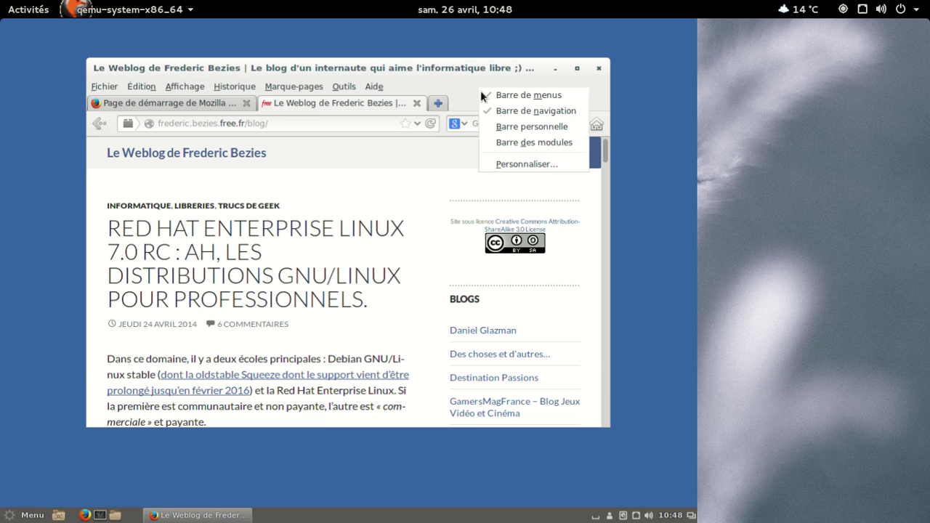
left_click(491, 98)
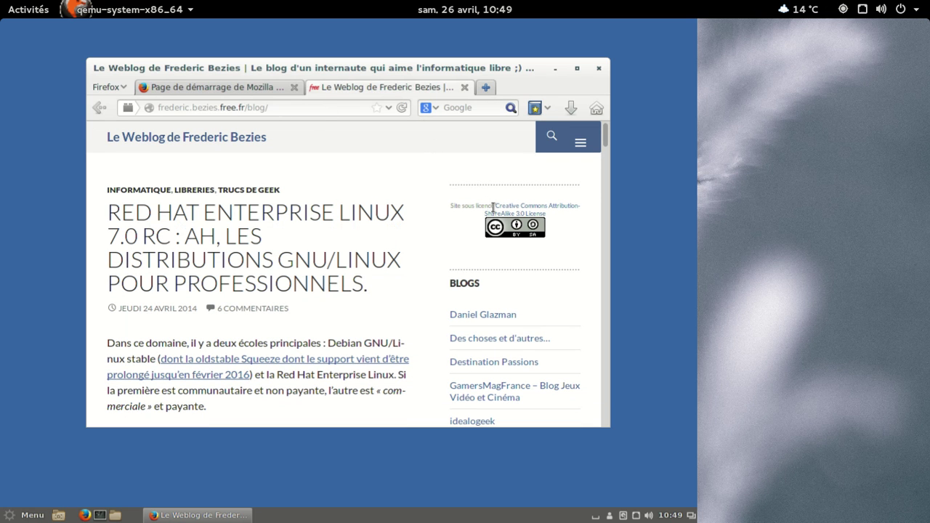
Search the blog for 631, view the Windows XP end-of-life article, and close its tab and Firefox
left_click(546, 143)
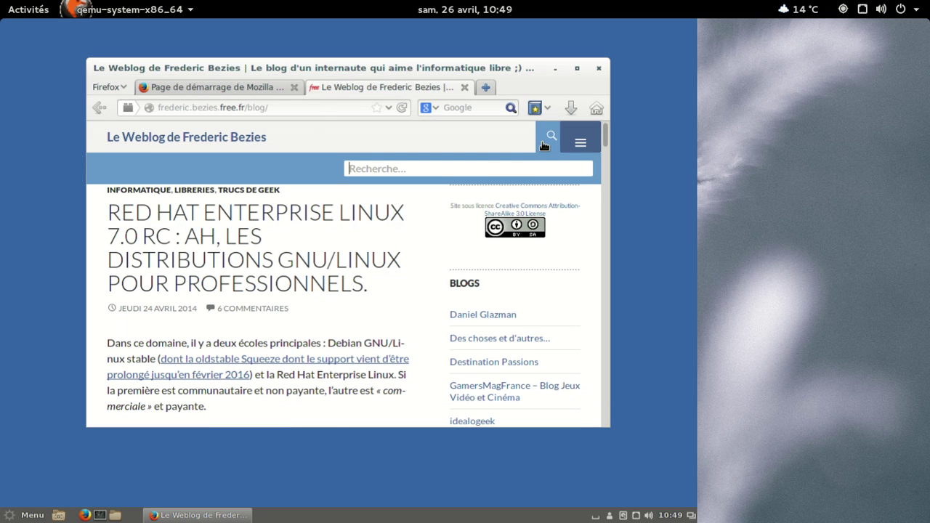
type("631")
key("Return")
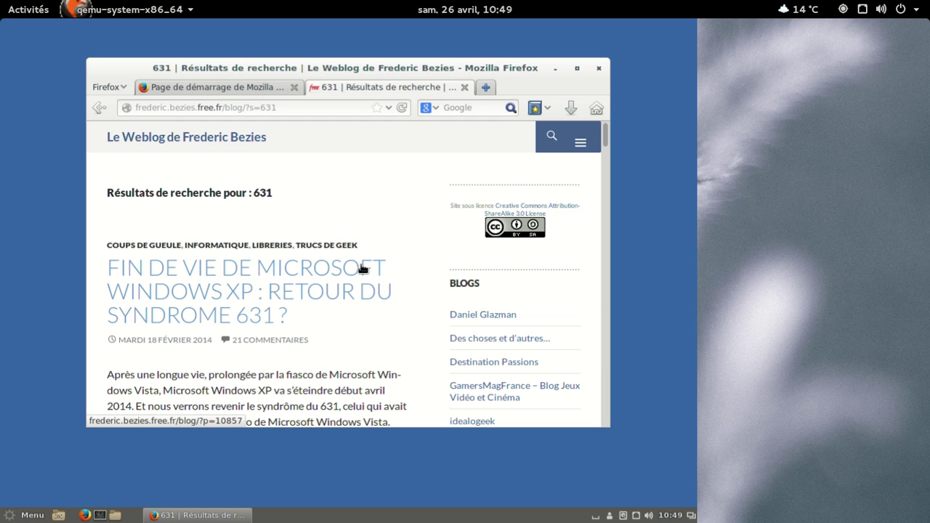
left_click(363, 269)
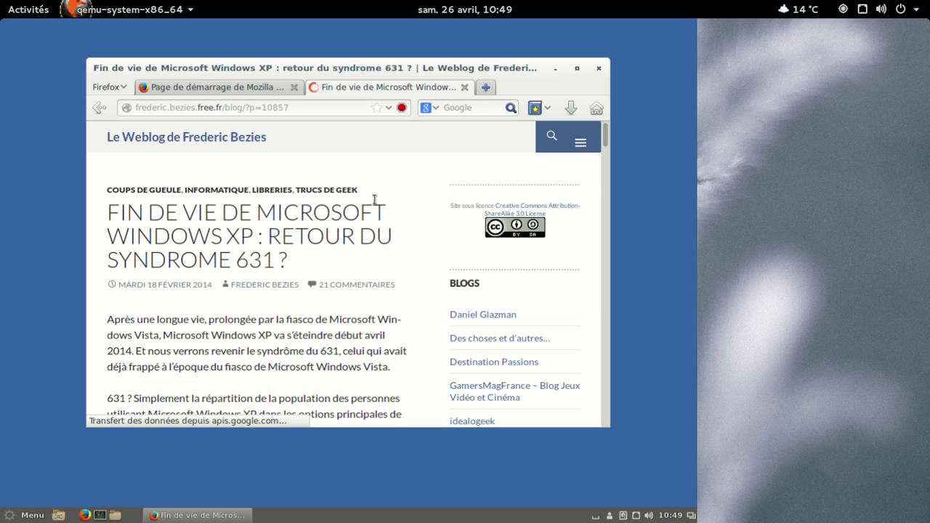
left_click(465, 87)
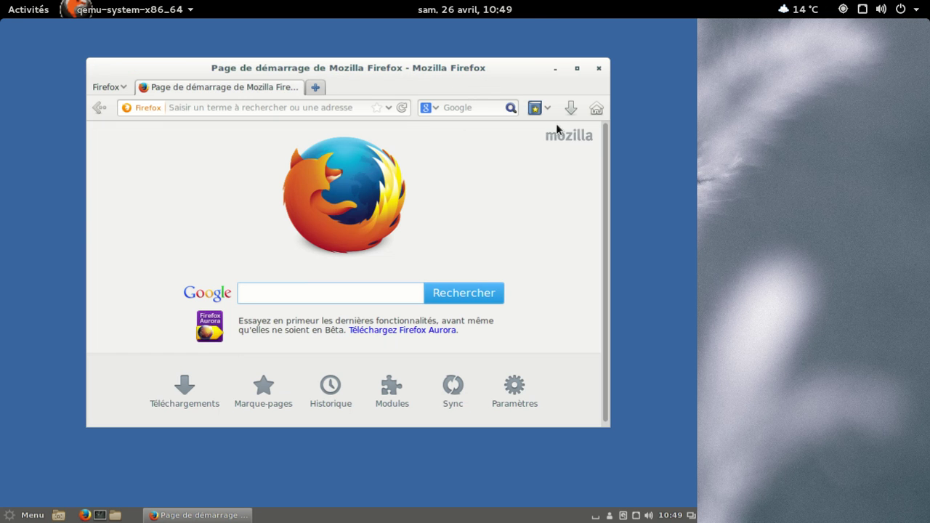
left_click(597, 69)
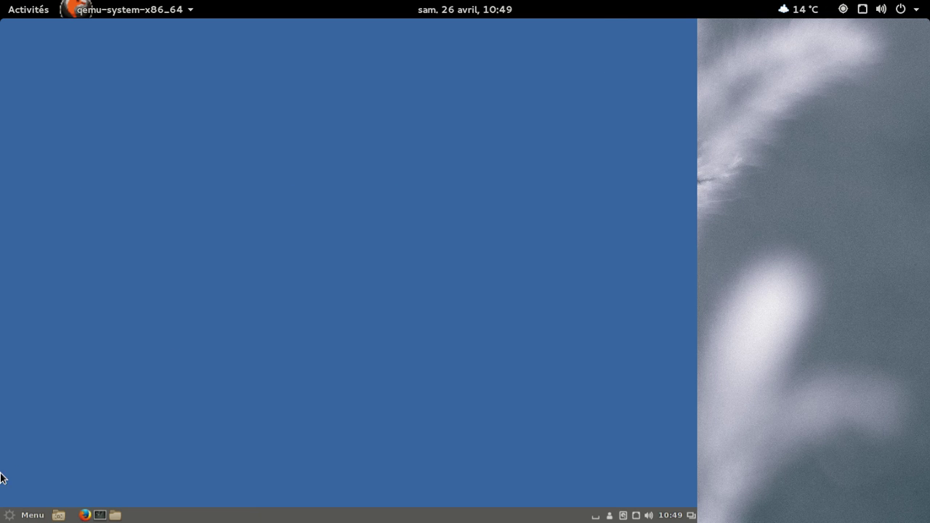
In Paramètres système, select Fond d'écran par défaut under Fonds d'écran, and review the Effets settings
left_click(34, 517)
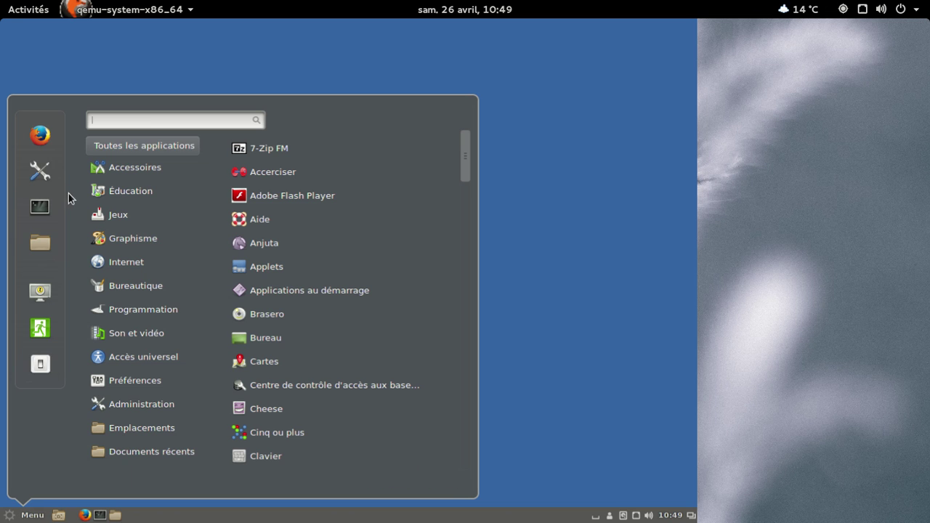
left_click(45, 176)
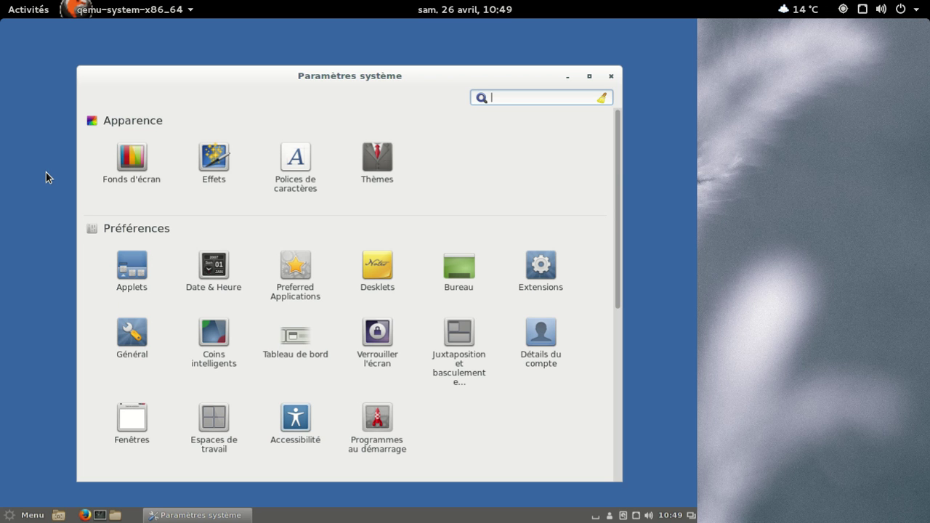
left_click(132, 159)
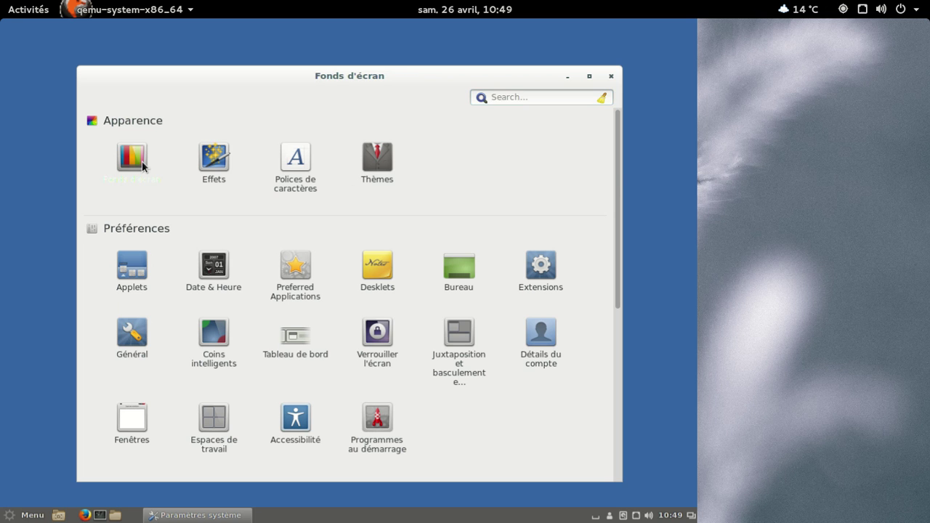
left_click(161, 184)
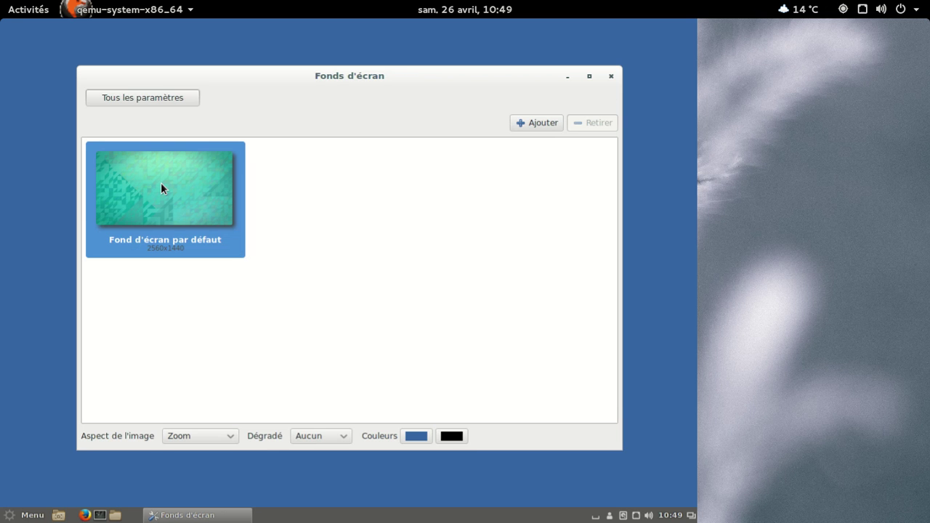
left_click(131, 100)
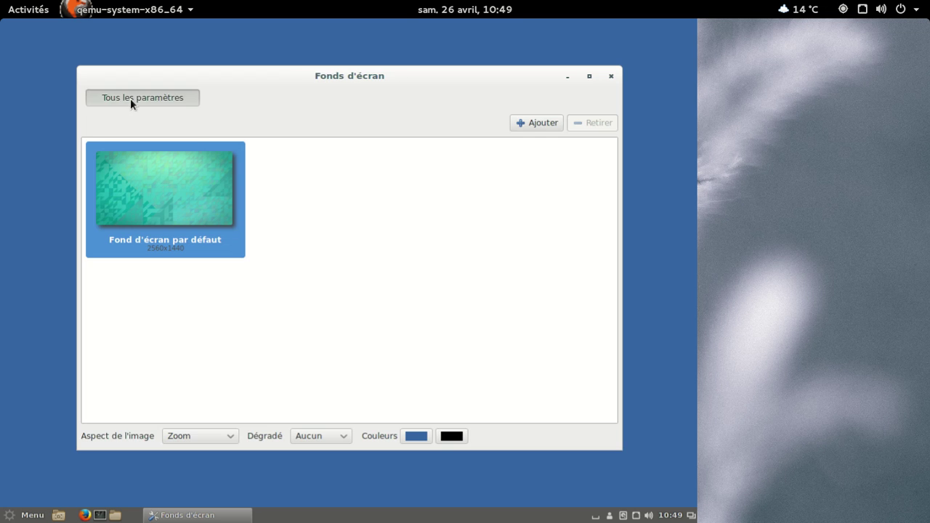
left_click(210, 165)
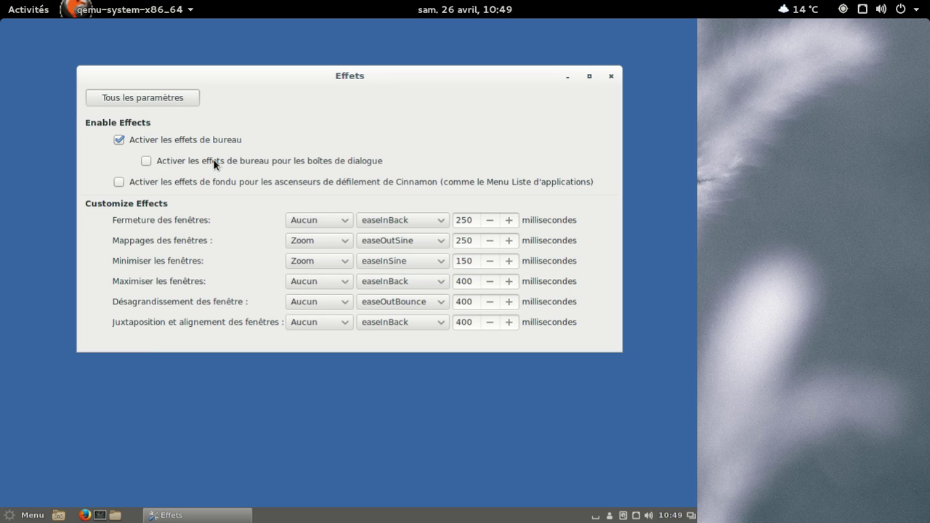
left_click(151, 91)
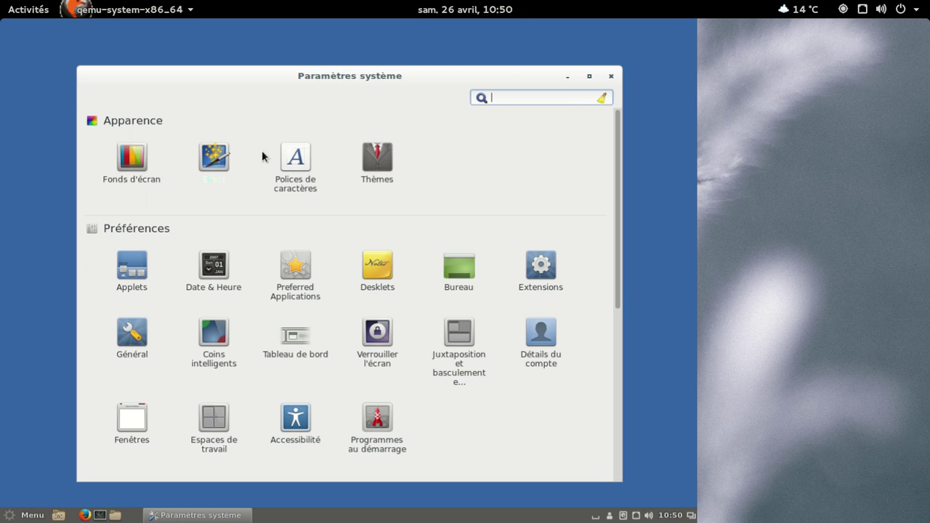
In the Thèmes settings, load the online theme list and view Autres paramètres
left_click(374, 165)
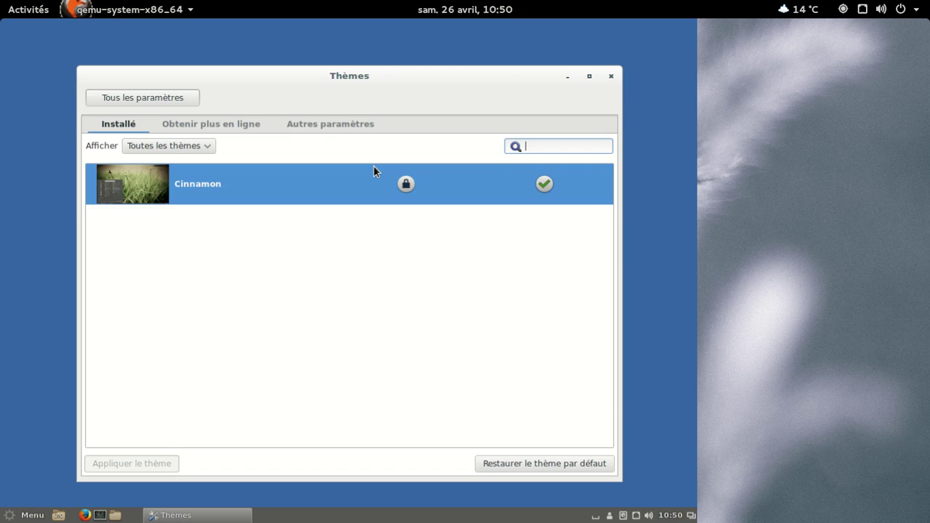
left_click(243, 125)
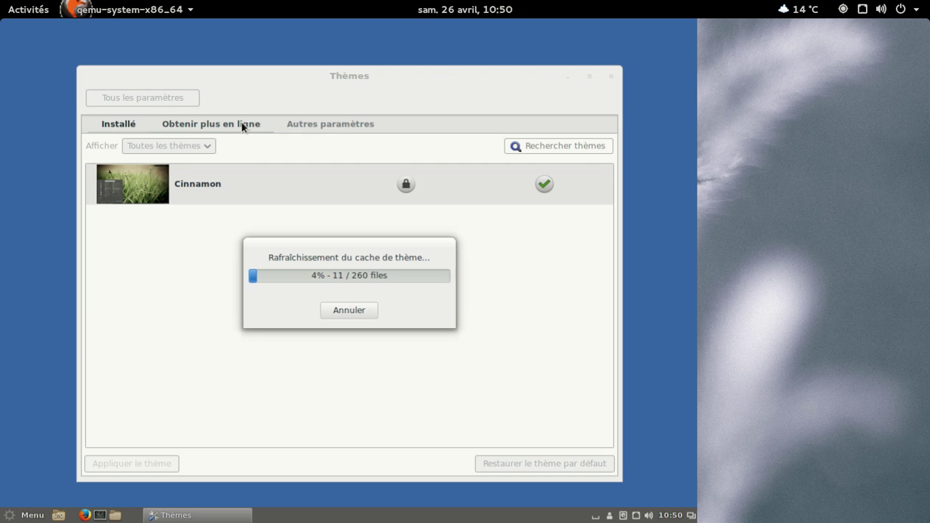
left_click(330, 125)
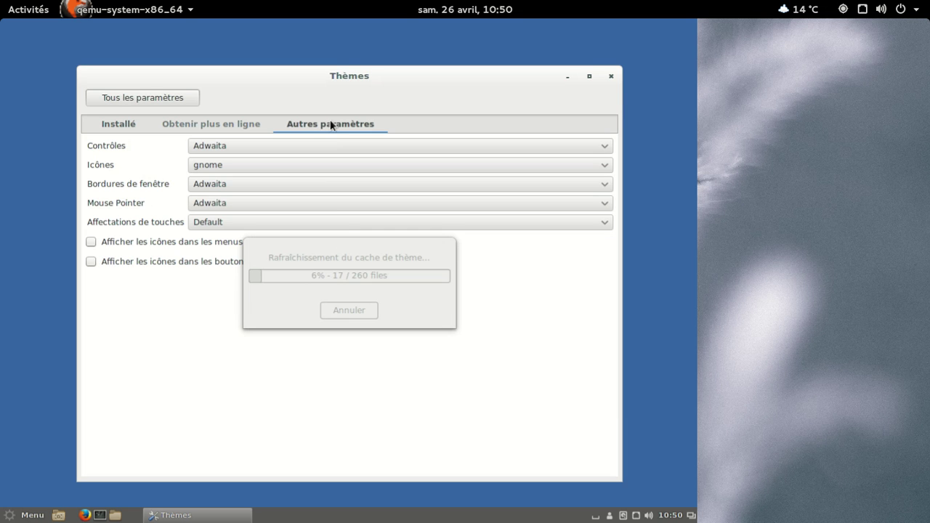
left_click(345, 282)
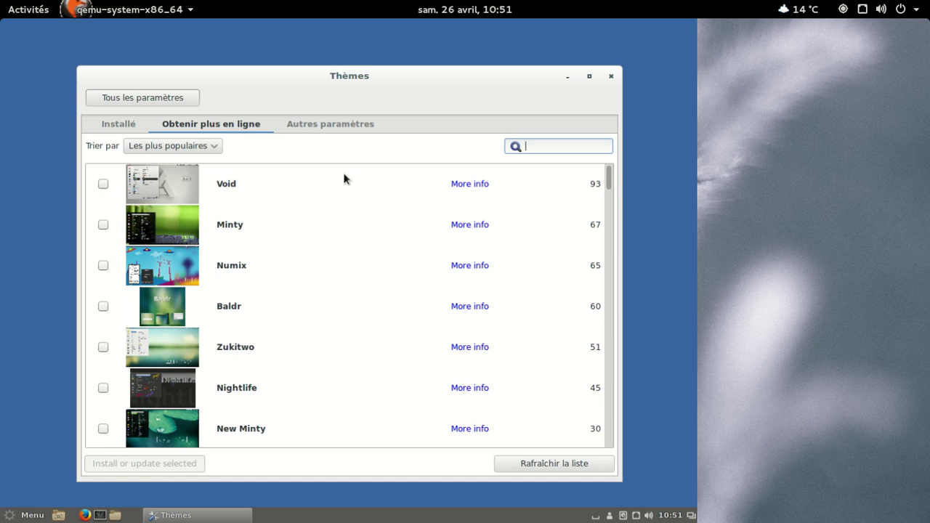
View the Autres paramètres of Thèmes, and review the list of installed applets in the Applets settings
left_click(333, 129)
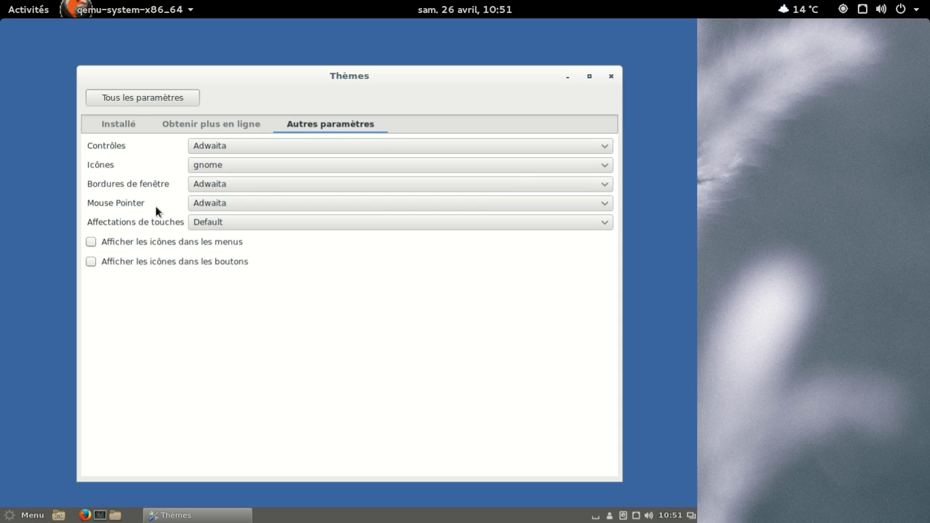
left_click(136, 99)
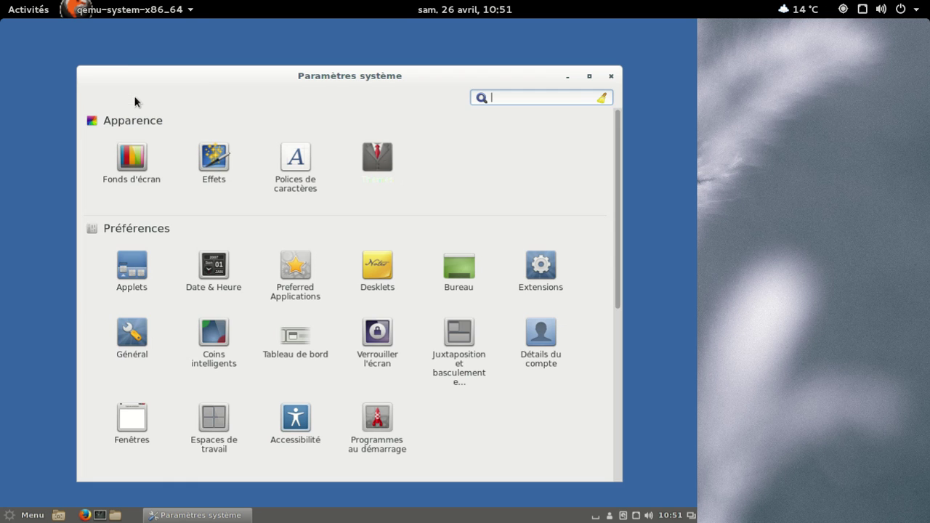
left_click(136, 275)
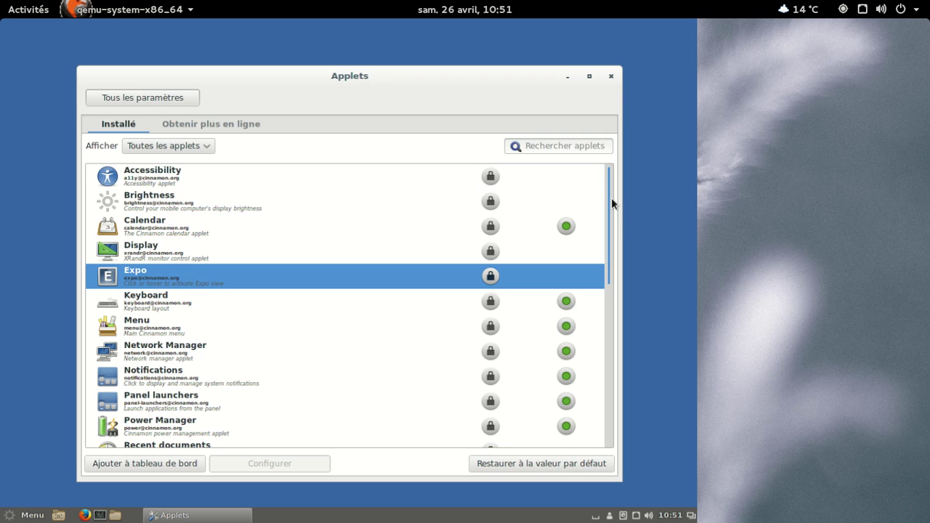
scroll(612, 218, "down", 3)
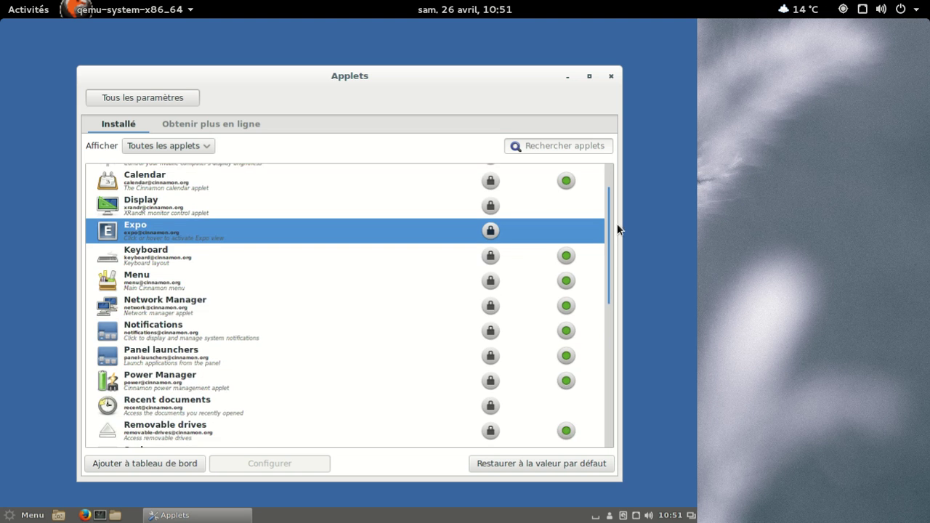
scroll(615, 289, "down", 4)
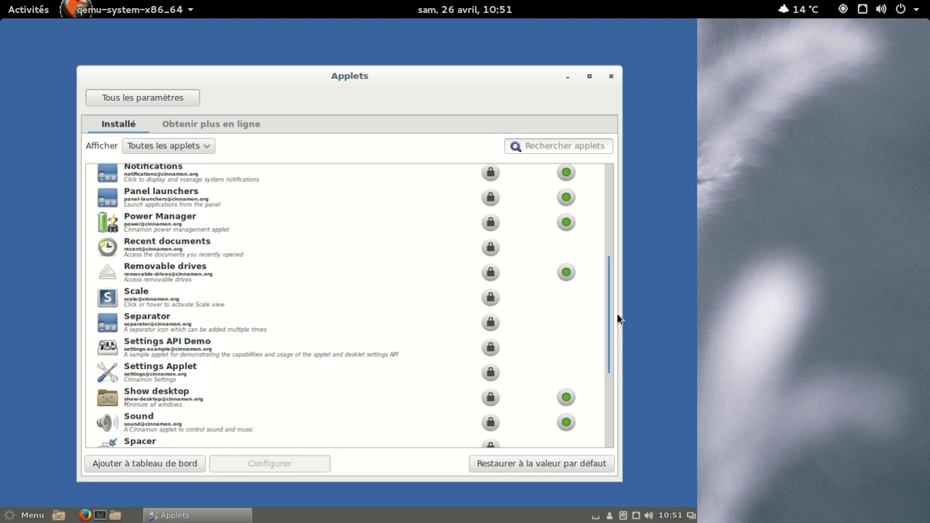
scroll(618, 320, "down", 5)
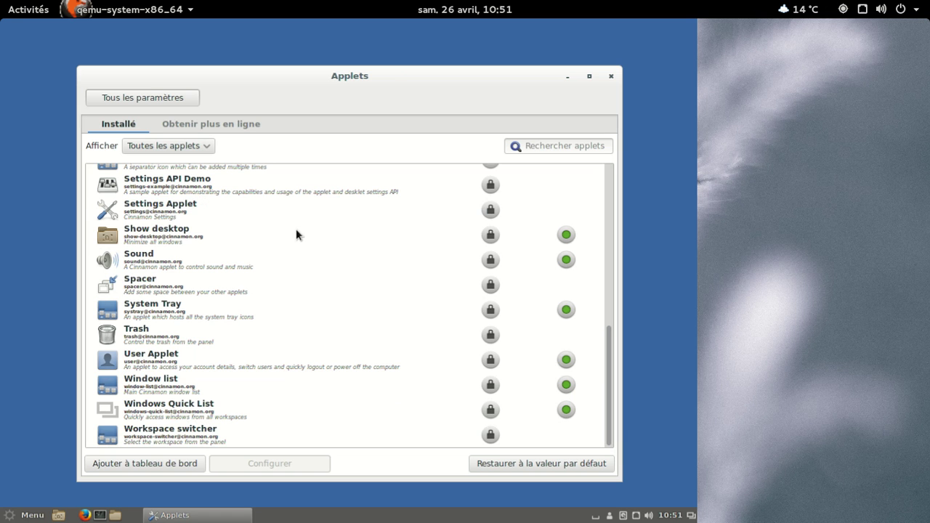
left_click(143, 96)
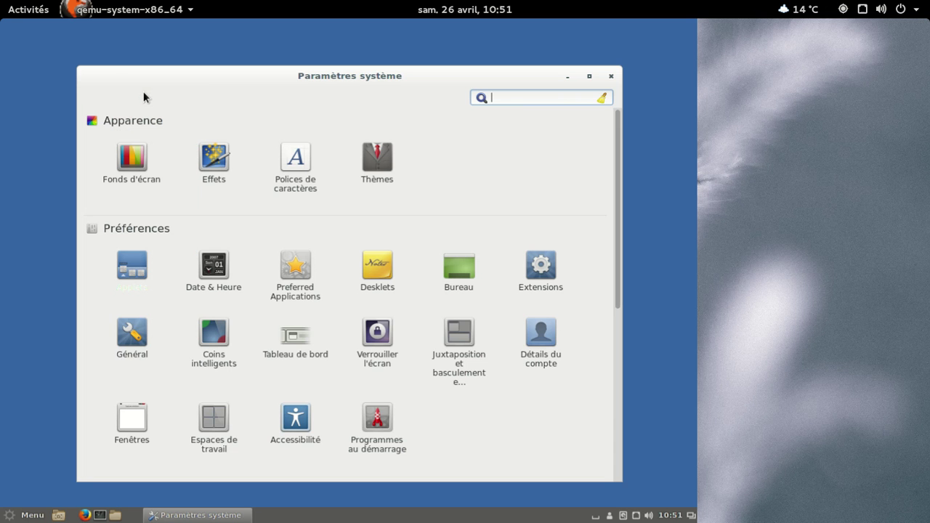
In the Date & Heure settings, enable Display the date for the clock
left_click(218, 272)
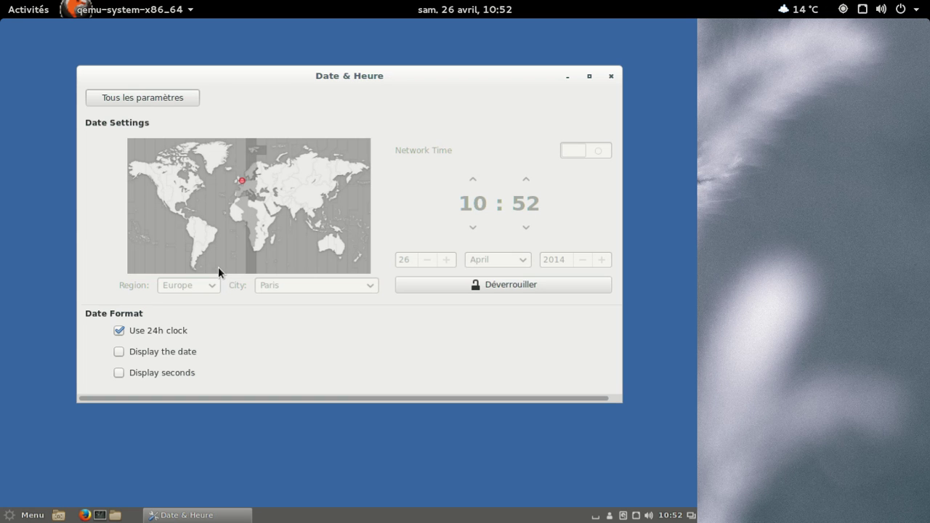
left_click(163, 354)
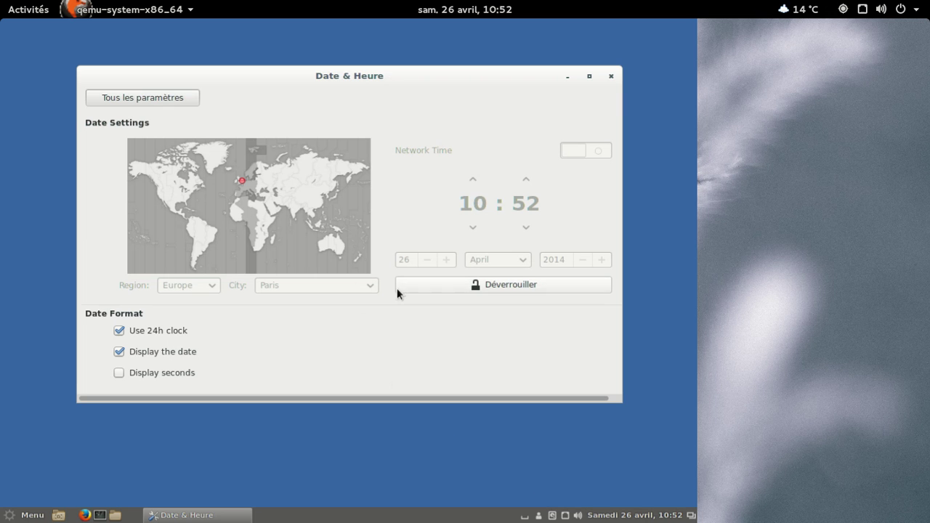
Unlock the date settings with the root password, turn on Network Time, and return to the settings overview
left_click(493, 282)
type("•••••••••")
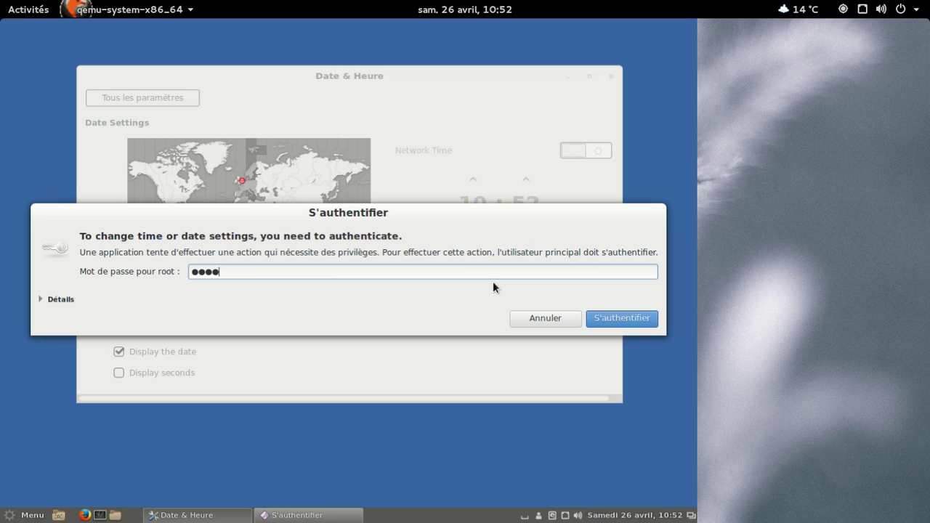
key("Return")
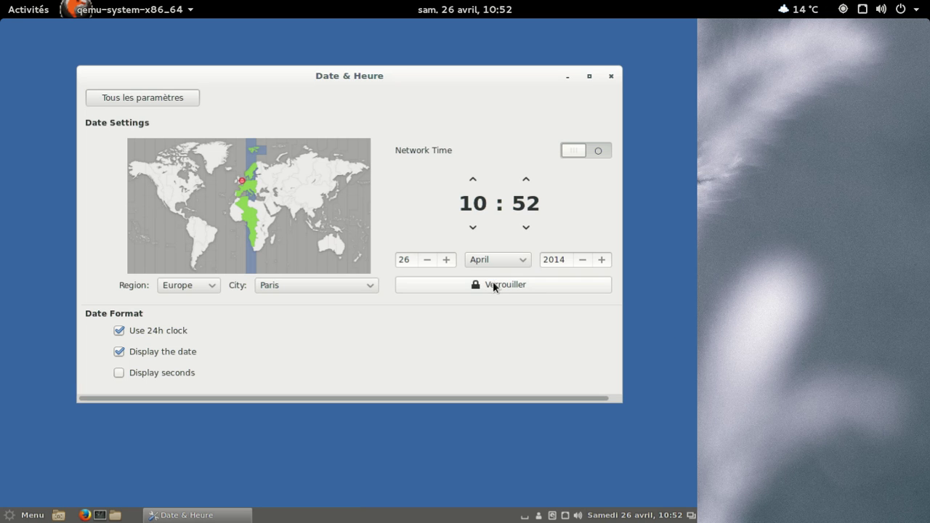
left_click(569, 151)
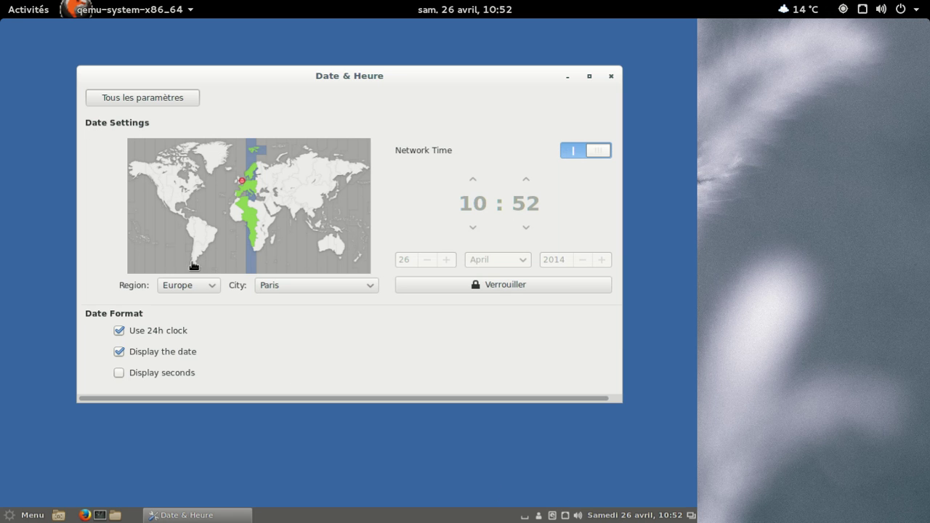
left_click(120, 332)
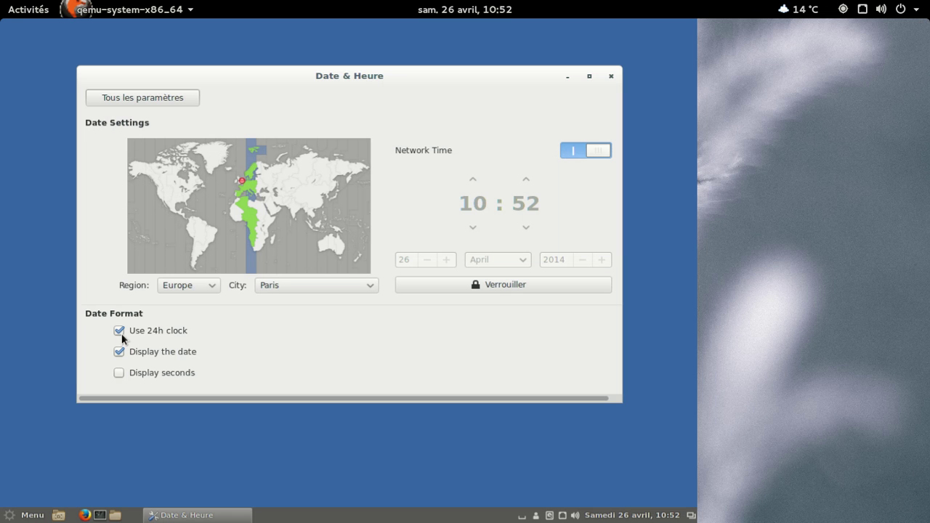
left_click(125, 97)
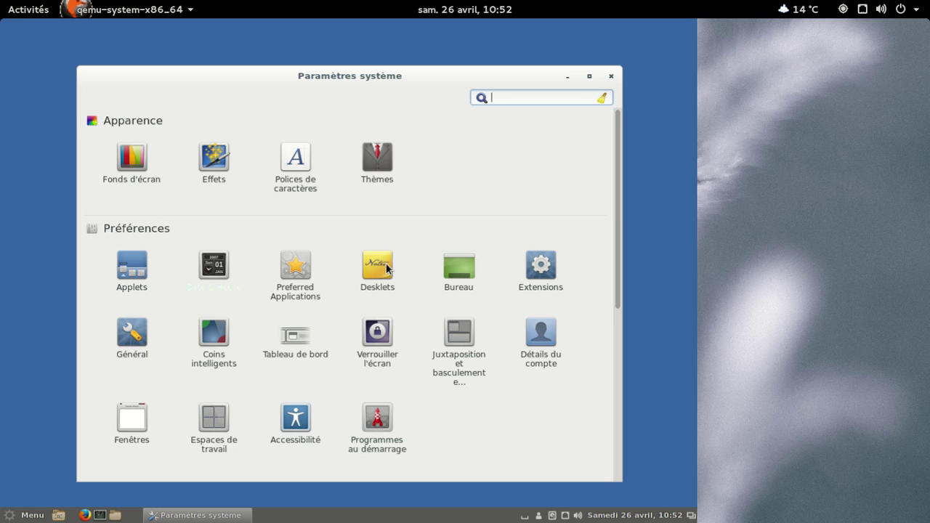
In the Bureau settings, show the Ordinateur, Dossier personnel, Corbeille, Mounted volumes and Network icons on the desktop
left_click(457, 282)
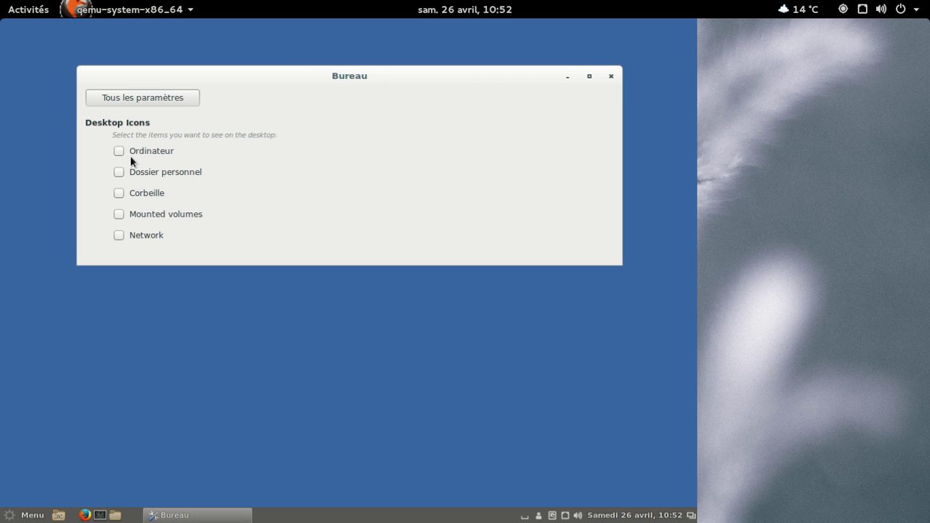
left_click(120, 173)
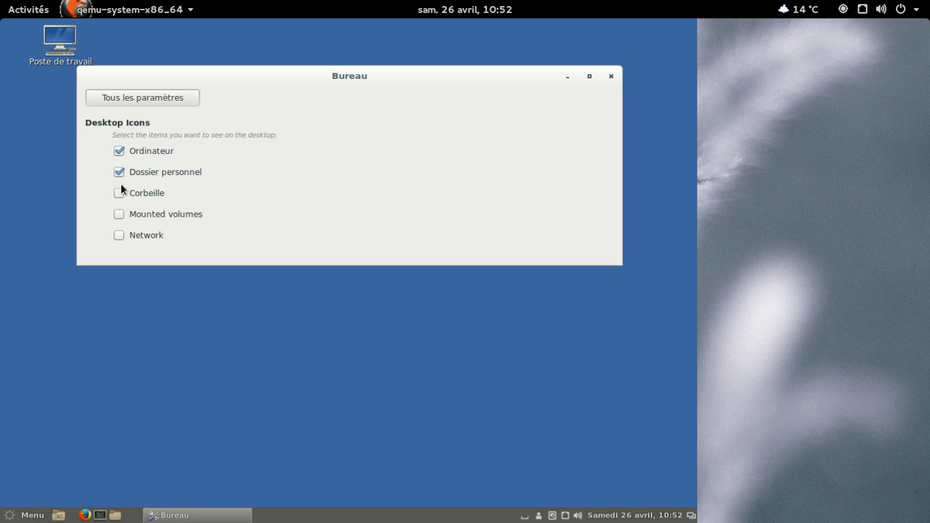
left_click(119, 192)
left_click(119, 215)
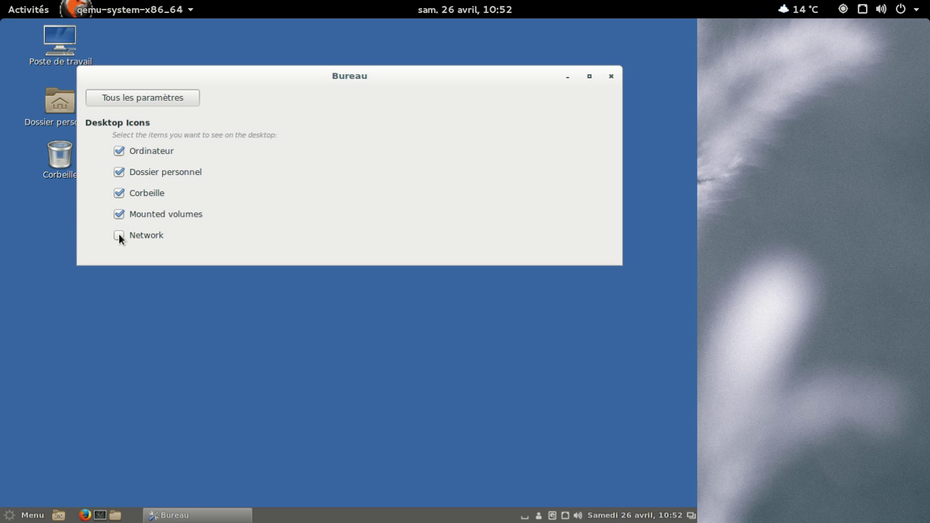
left_click(118, 235)
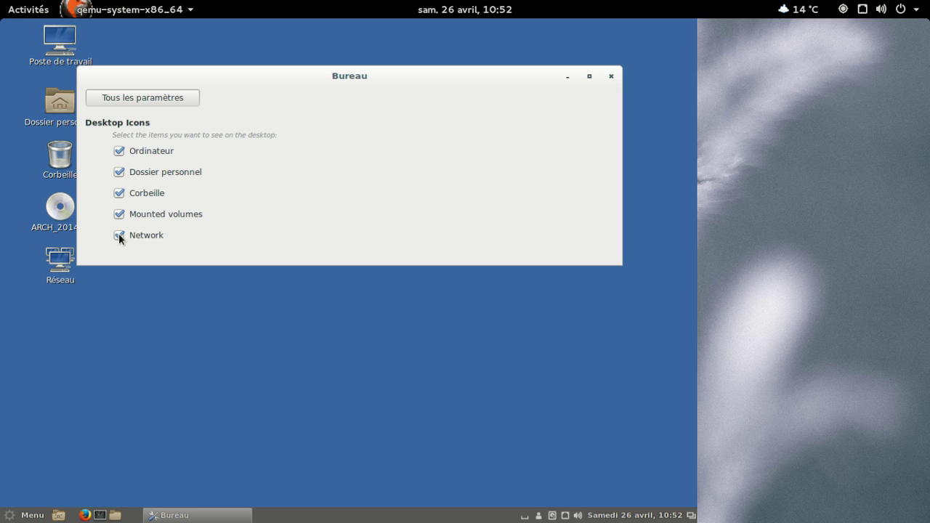
Hide all five desktop icons again and return to the settings overview
left_click(118, 235)
left_click(119, 214)
left_click(120, 193)
left_click(119, 172)
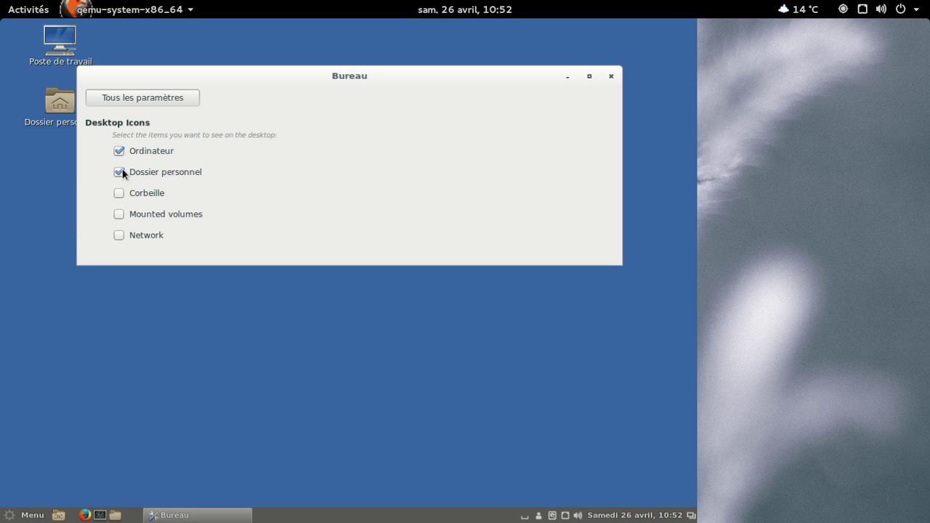
left_click(121, 150)
left_click(128, 96)
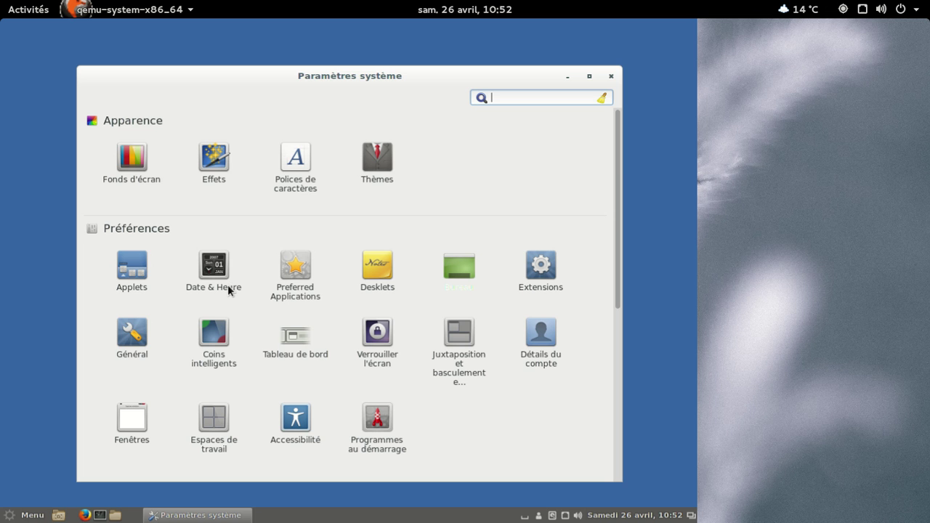
Review the Général settings, and view the action choices for the upper-right corner in Coins intelligents
left_click(132, 334)
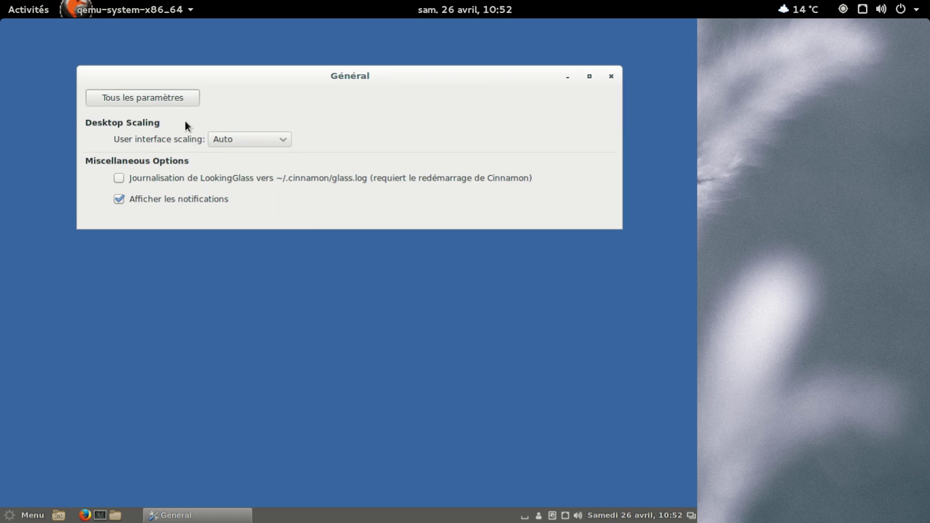
left_click(133, 96)
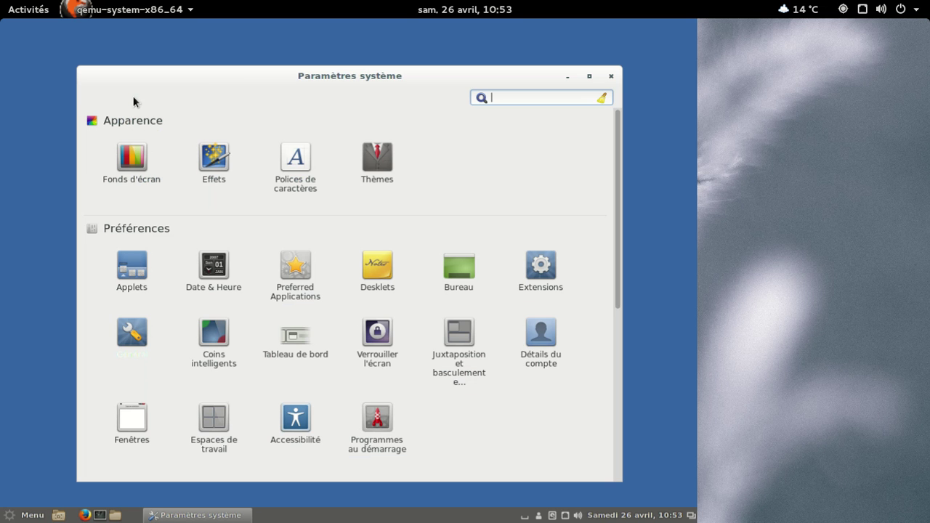
left_click(224, 331)
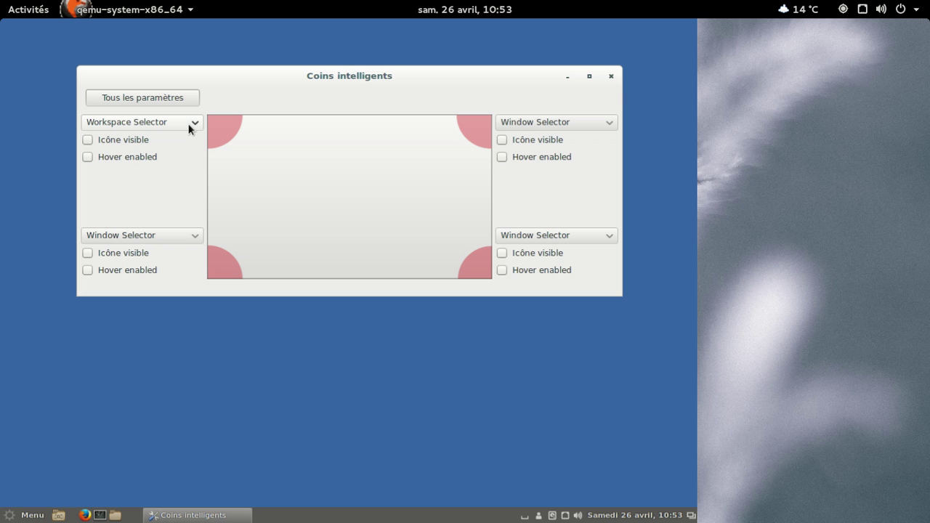
left_click(577, 122)
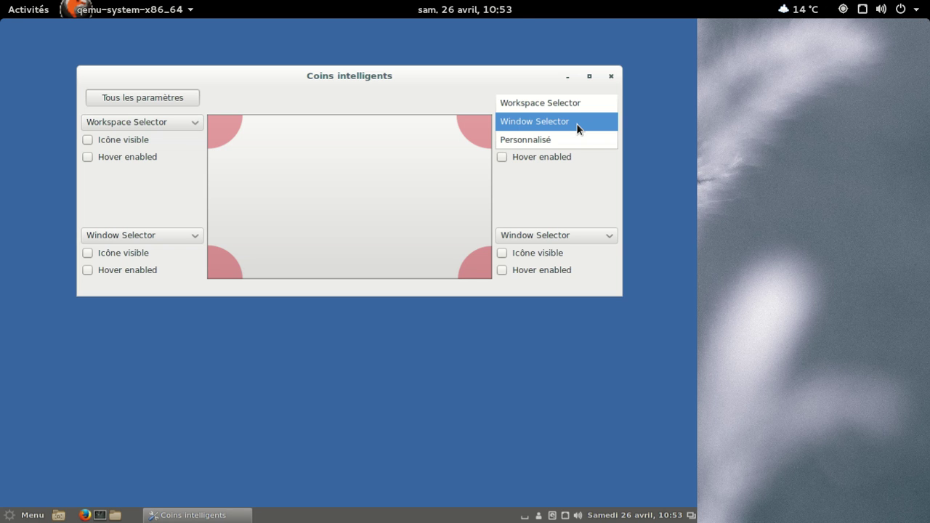
left_click(577, 125)
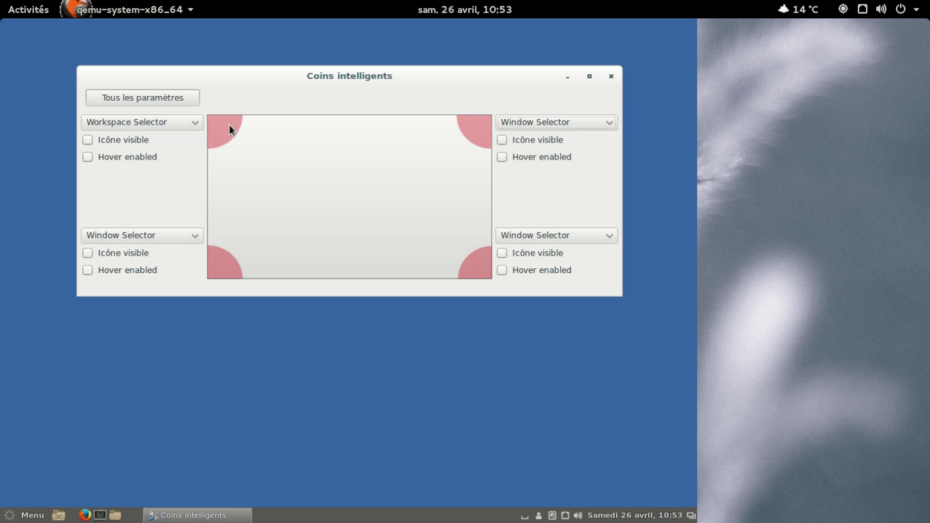
Enable hover on the upper-left Workspace Selector corner, and test it by opening the workspace overview and returning to BUREAU 1
left_click(88, 156)
mouse_move(2, 23)
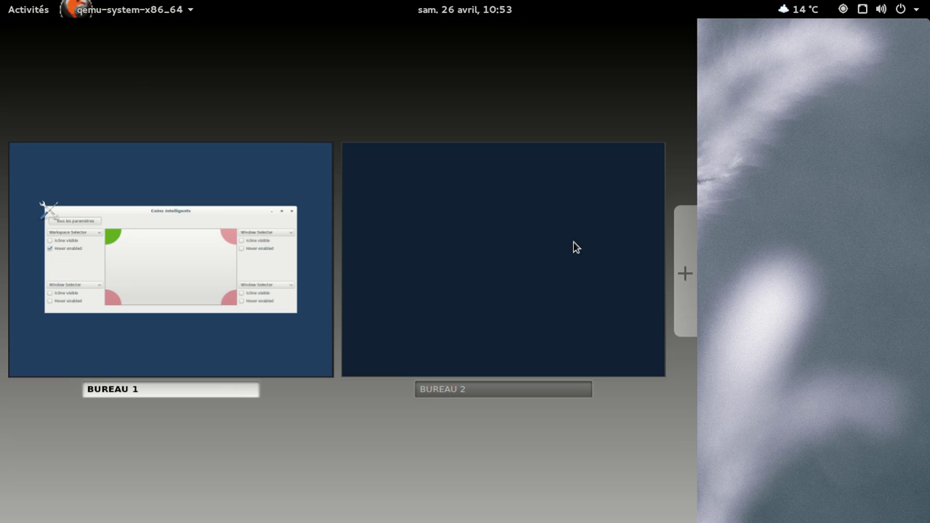
left_click(229, 175)
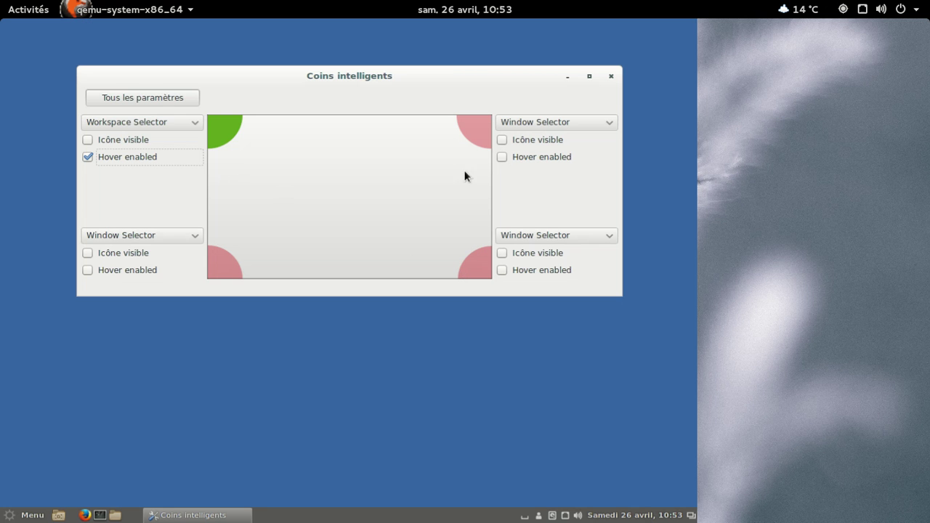
Make the upper-left corner's icon visible, and test it by opening the workspace overview from it and returning to BUREAU 1
left_click(88, 141)
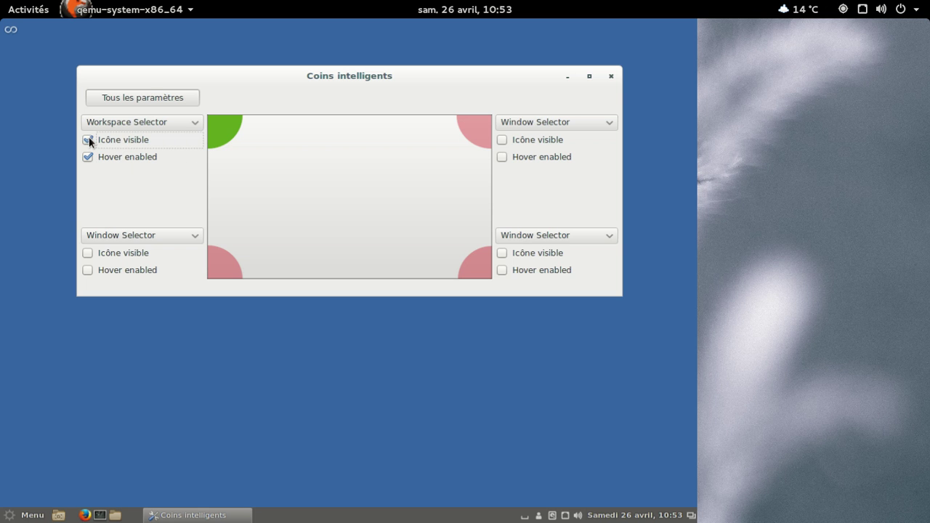
left_click(8, 31)
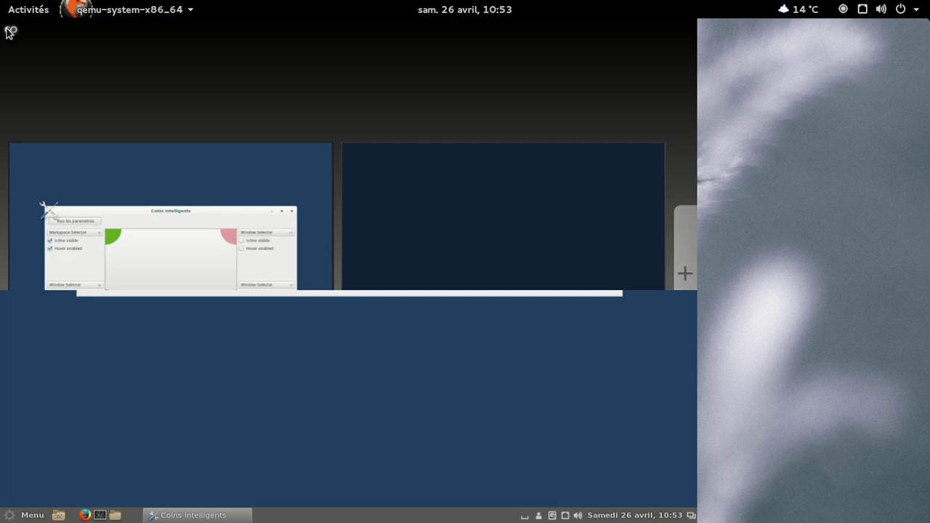
left_click(177, 182)
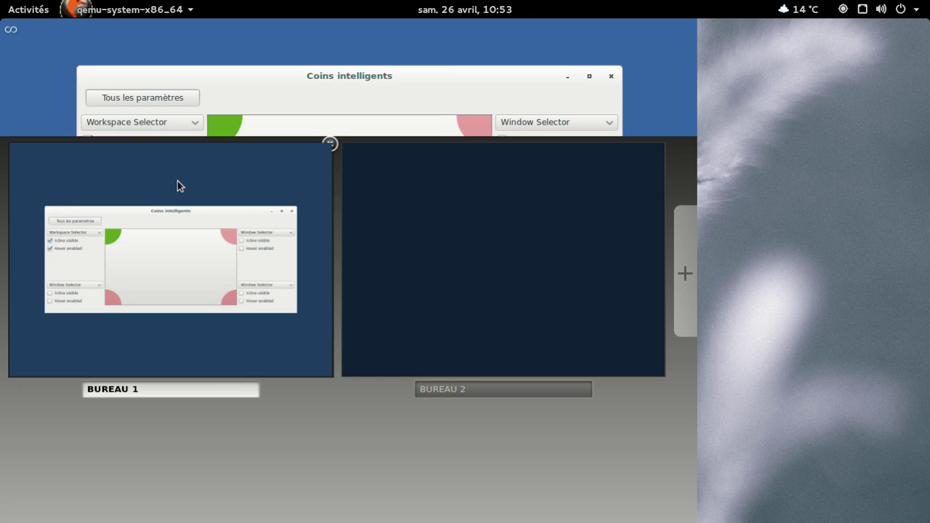
left_click(141, 92)
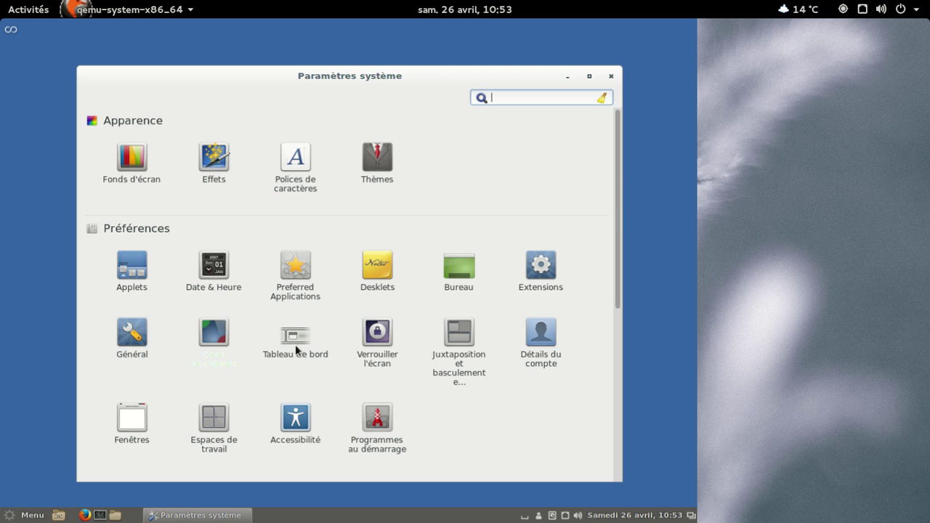
Review the Tableau de bord settings and the window tiling and edge-flip settings under Juxtaposition et basculement en bordure de fenêtre
left_click(296, 338)
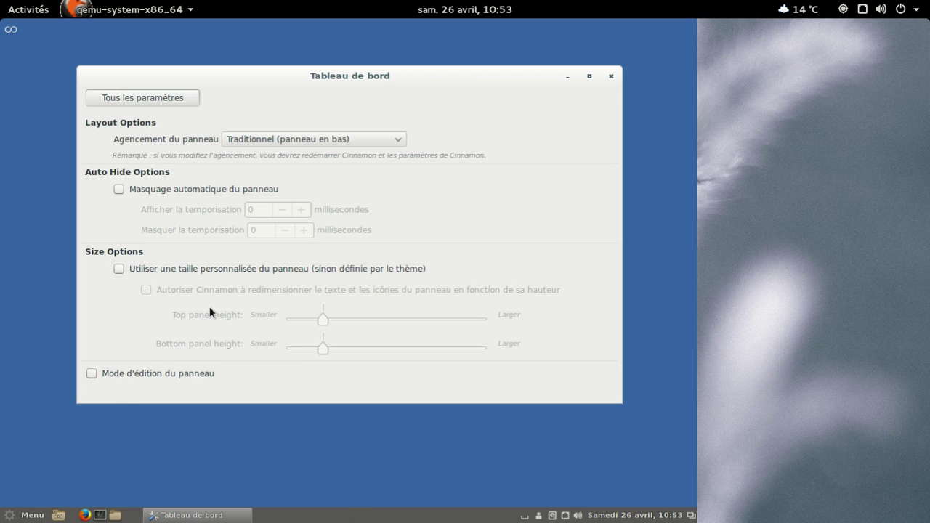
left_click(134, 96)
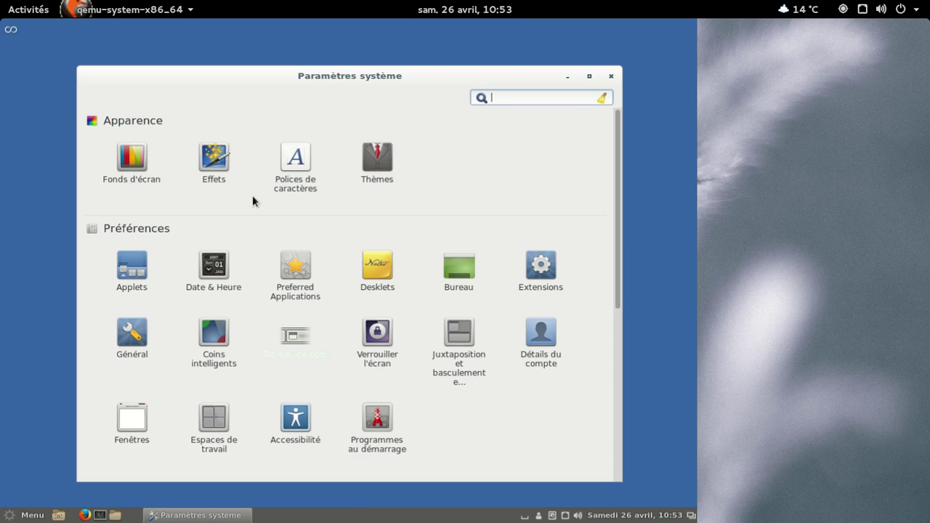
left_click(451, 340)
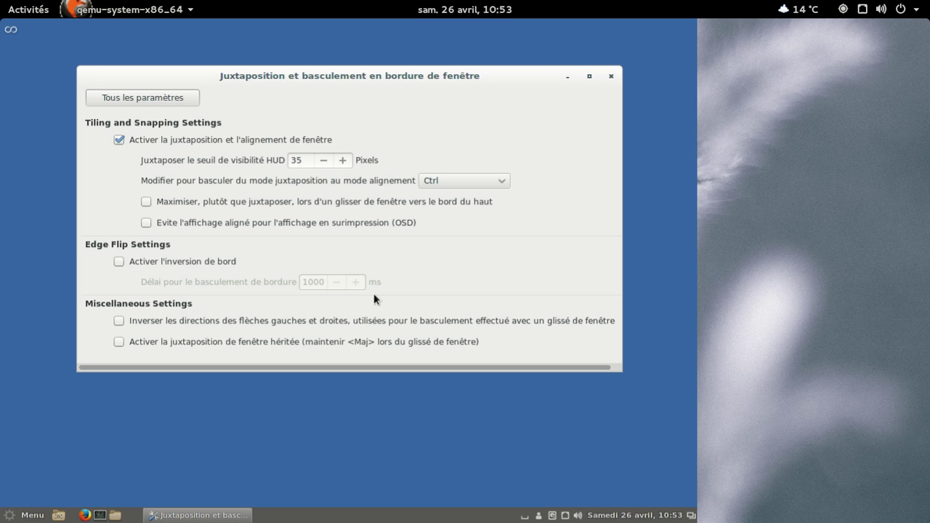
left_click(144, 100)
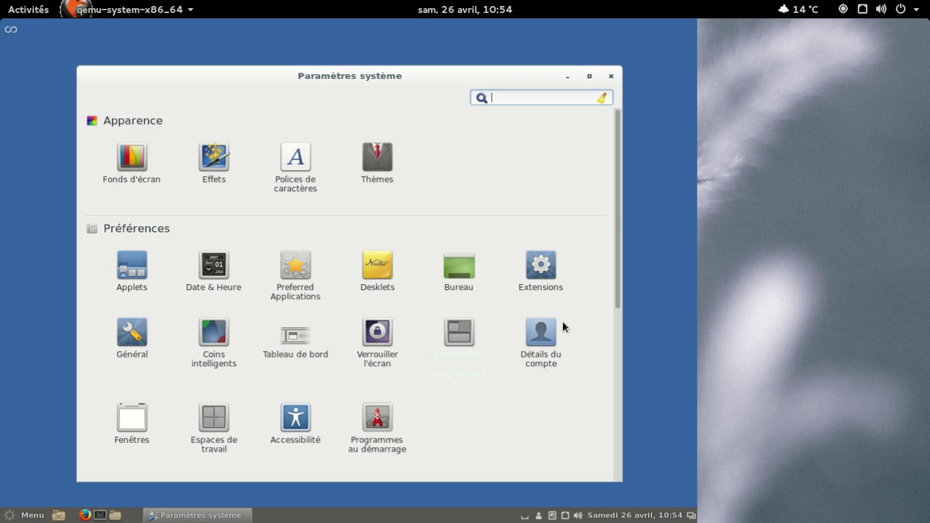
Set the account picture to the kitten photo in Détails du compte, and return to the full settings list
scroll(581, 282, "down", 3)
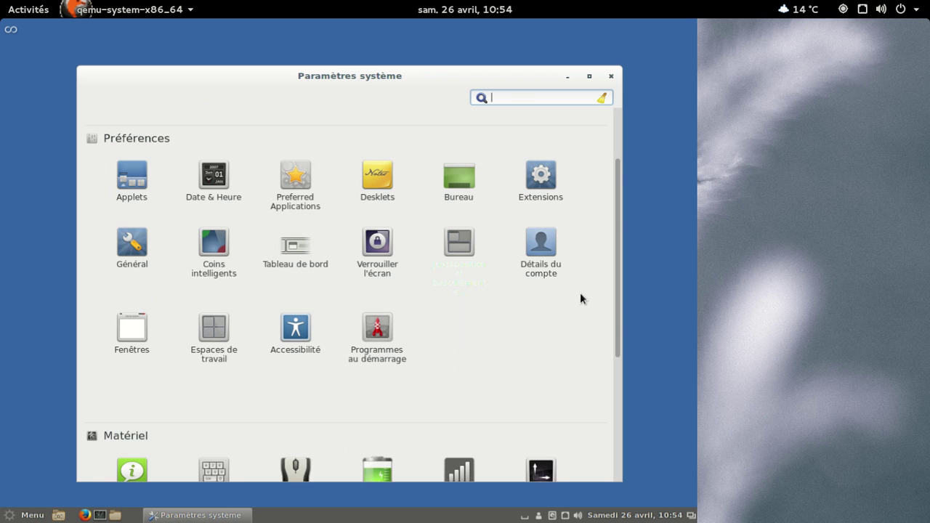
left_click(546, 263)
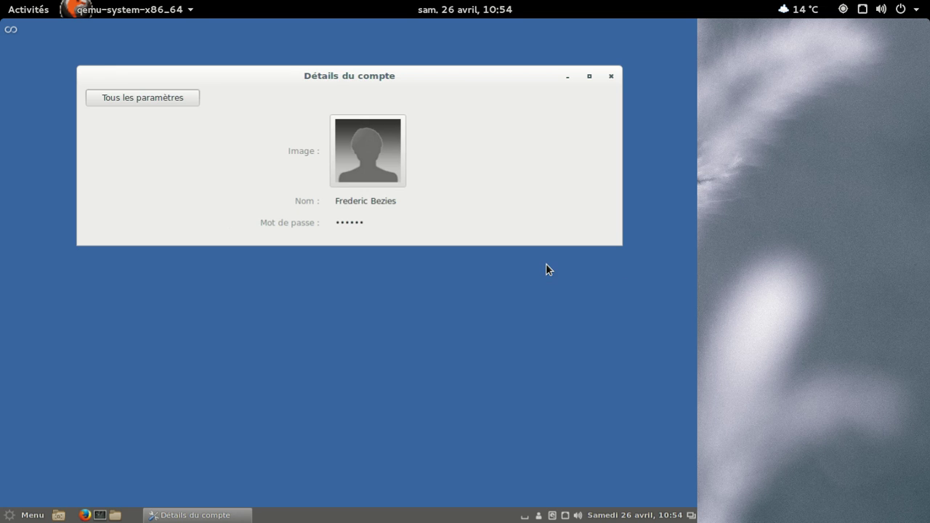
left_click(398, 170)
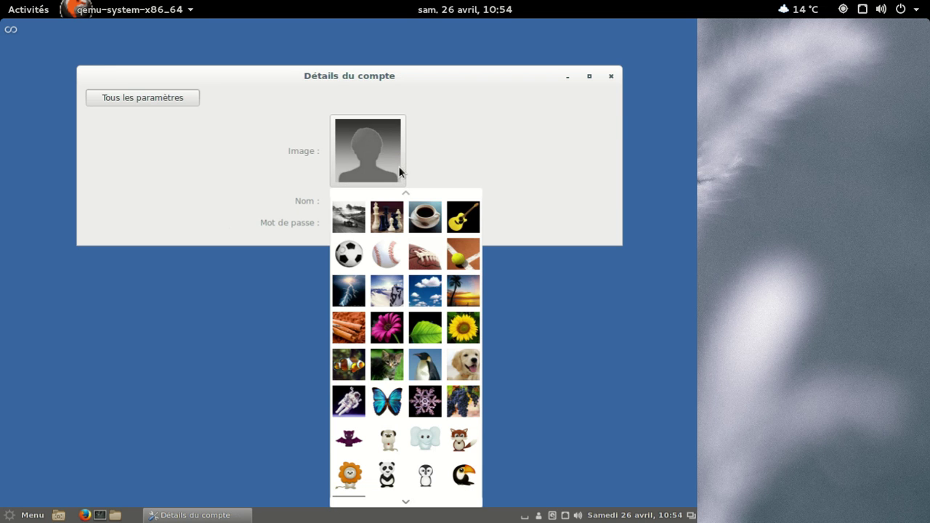
left_click(405, 501)
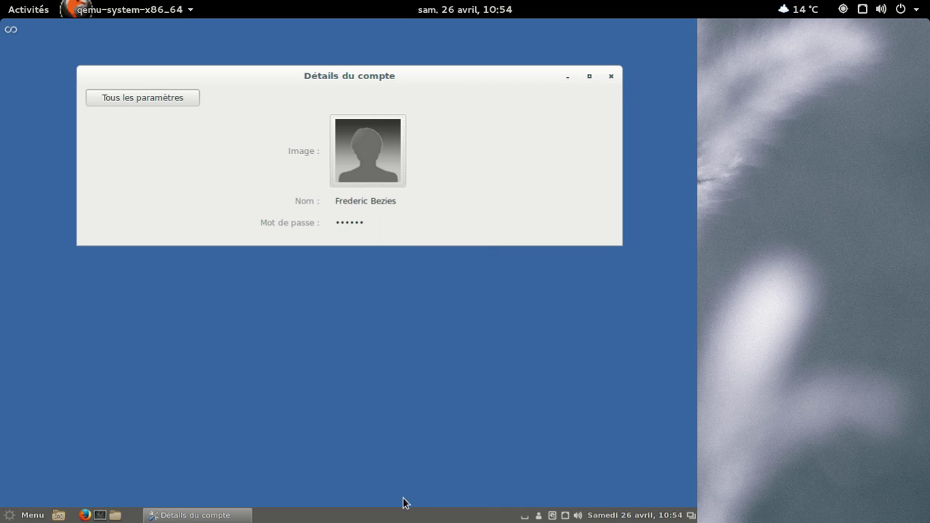
left_click(385, 169)
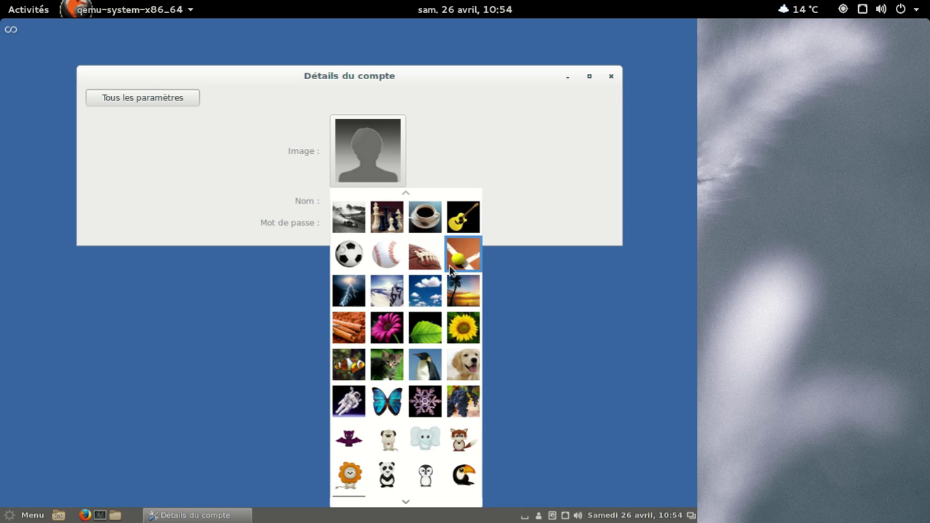
left_click(397, 373)
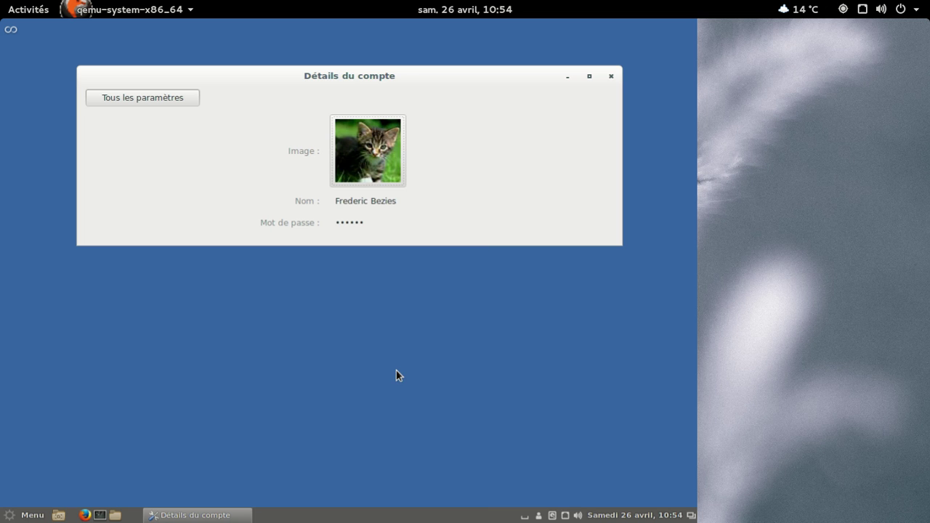
left_click(162, 102)
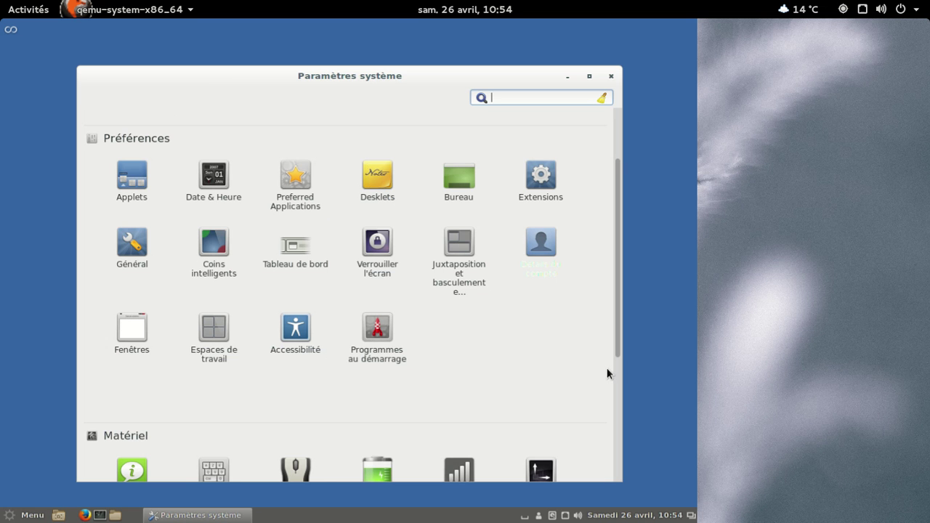
Review the workspace settings in Espaces de travail and the title bar, focus and Alt-Tab settings in Fenêtres
left_click(216, 328)
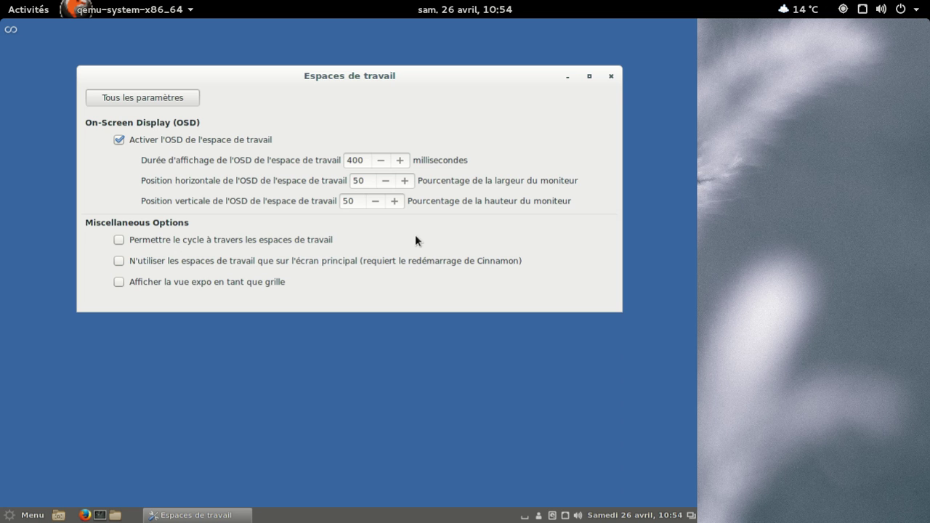
left_click(157, 98)
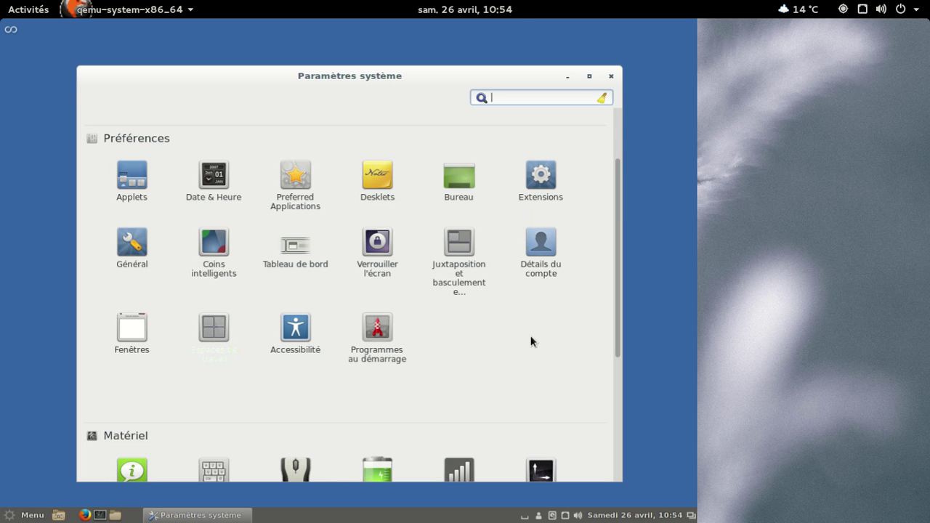
left_click(141, 321)
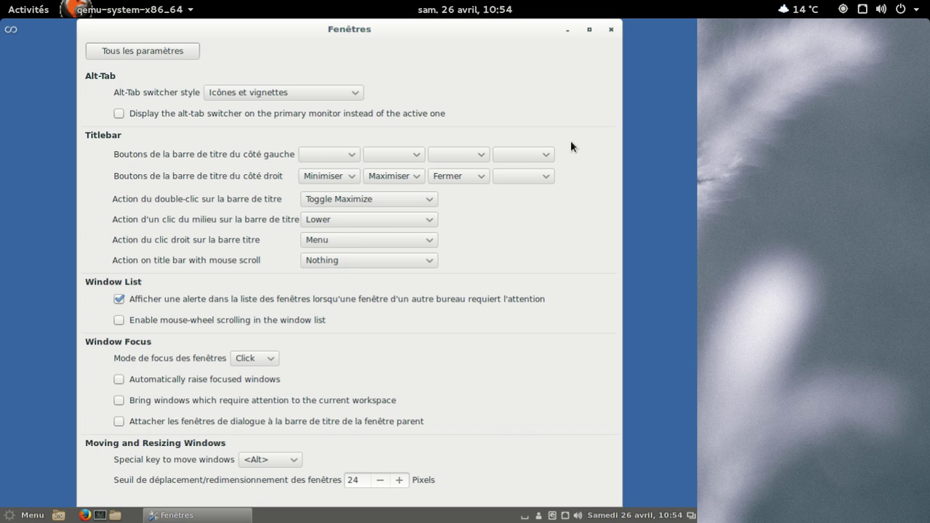
key("alt+Tab")
left_click(168, 53)
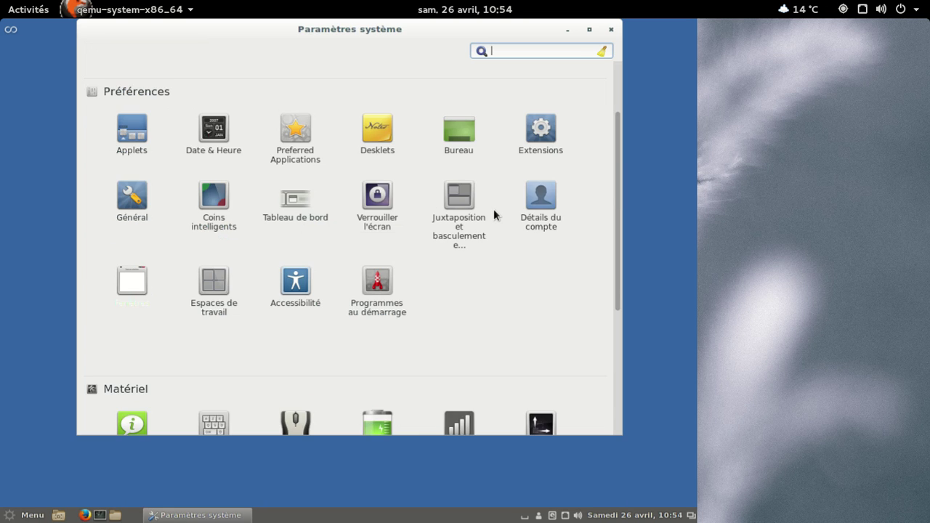
Open Information système under Matériel and examine the operating system, Cinnamon version, kernel and hardware details
scroll(571, 317, "down", 1)
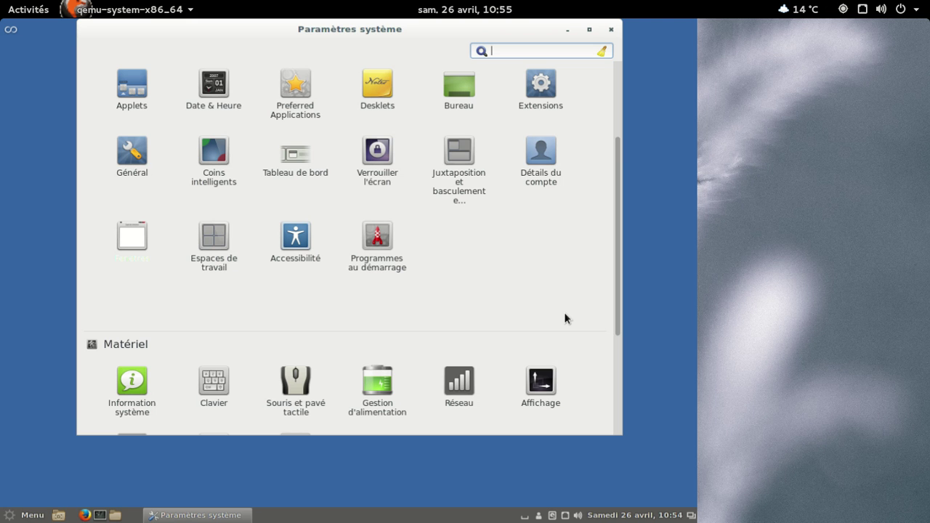
scroll(565, 317, "down", 2)
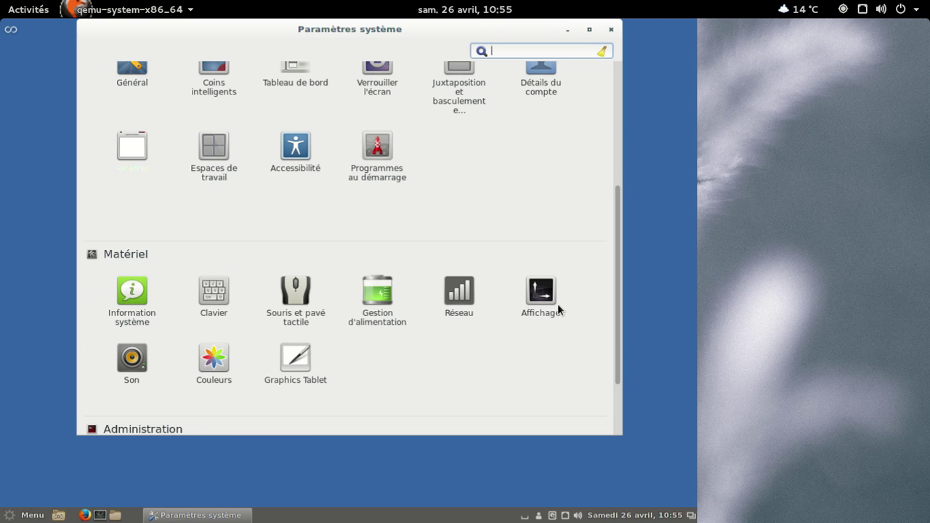
left_click(132, 298)
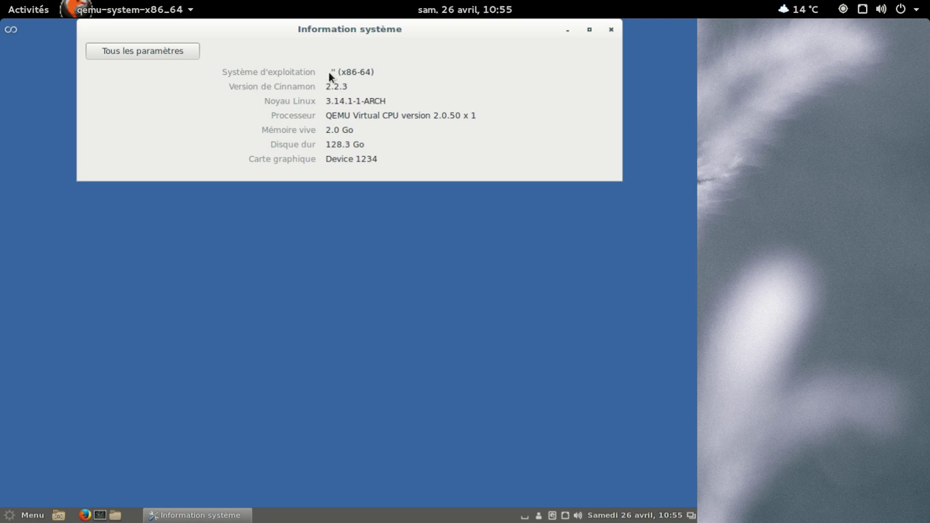
Display the contents of /etc/lsb-release in a terminal, close the terminal, and return to the full settings list
left_click(103, 517)
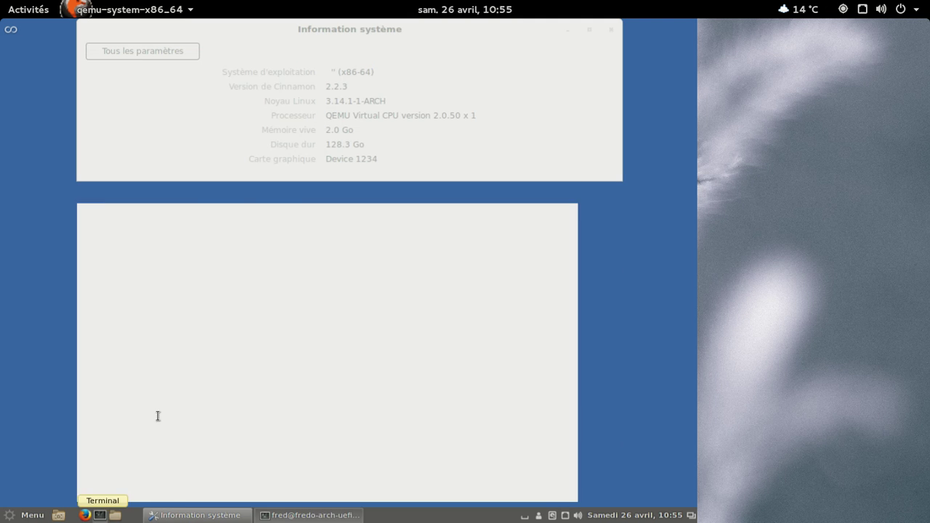
type("cat ")
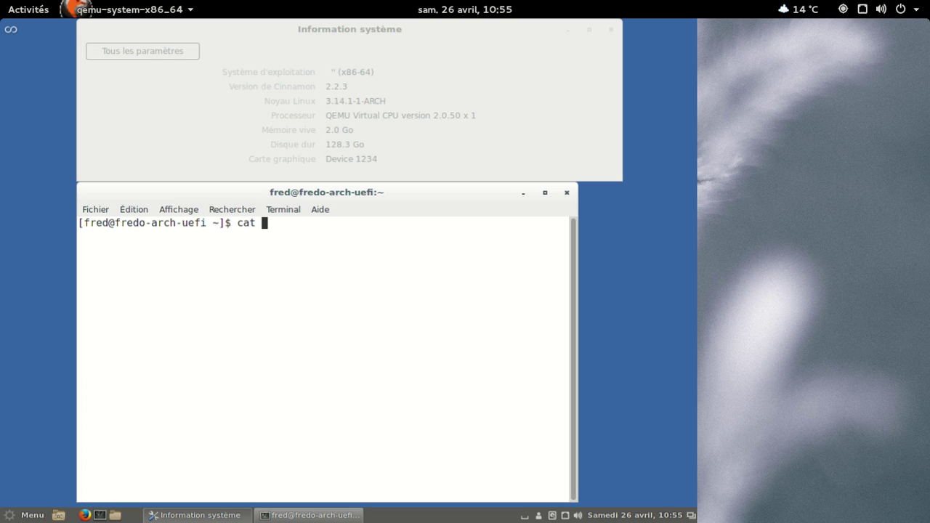
type("/etc/ls")
key("Tab")
key("Return")
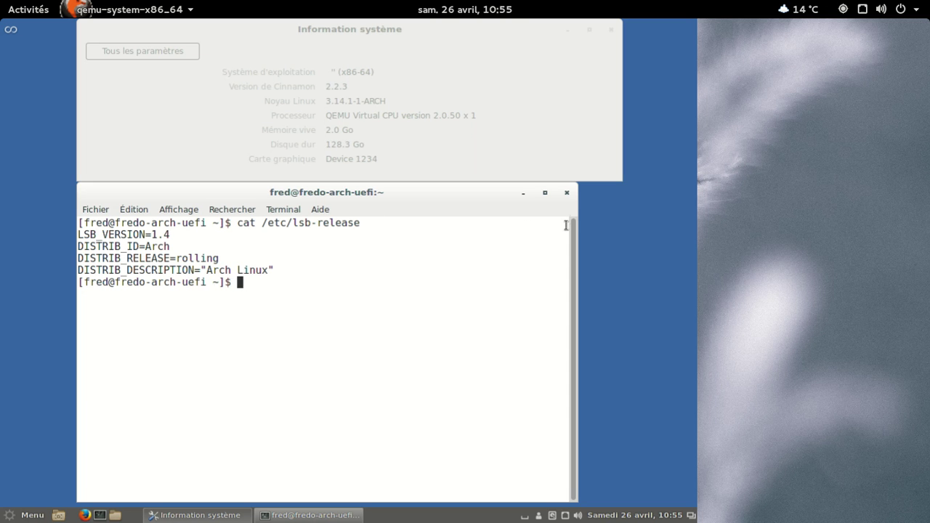
left_click(567, 192)
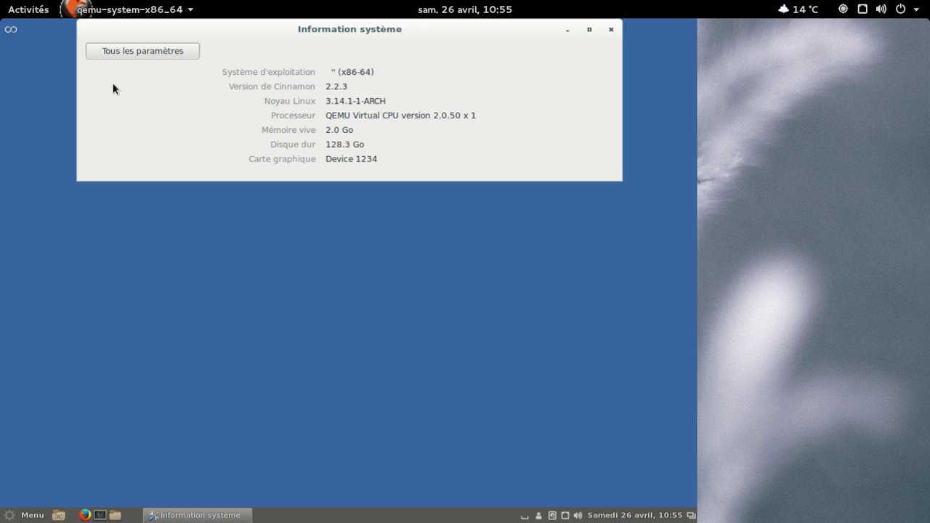
left_click(120, 48)
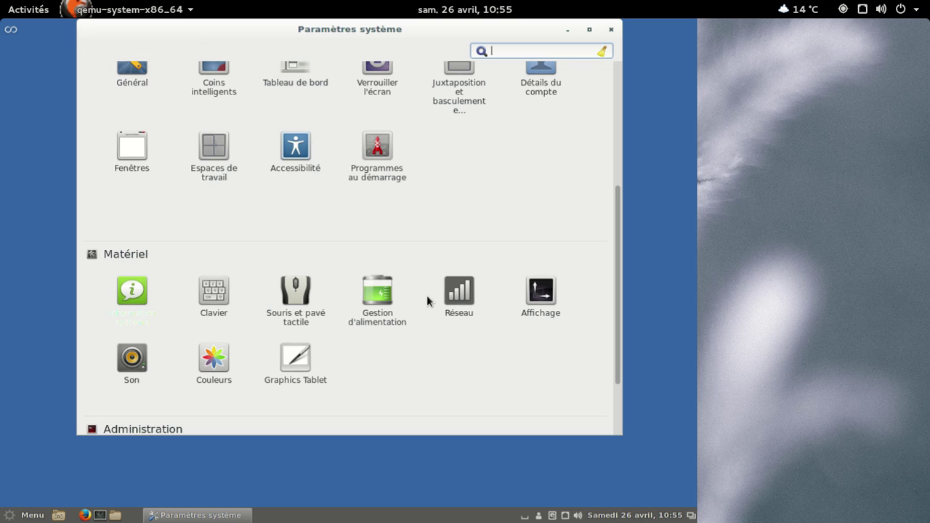
Review the Saisie, Raccourcis clavier and Keyboard layouts settings in Clavier, and return to the full settings list
left_click(211, 281)
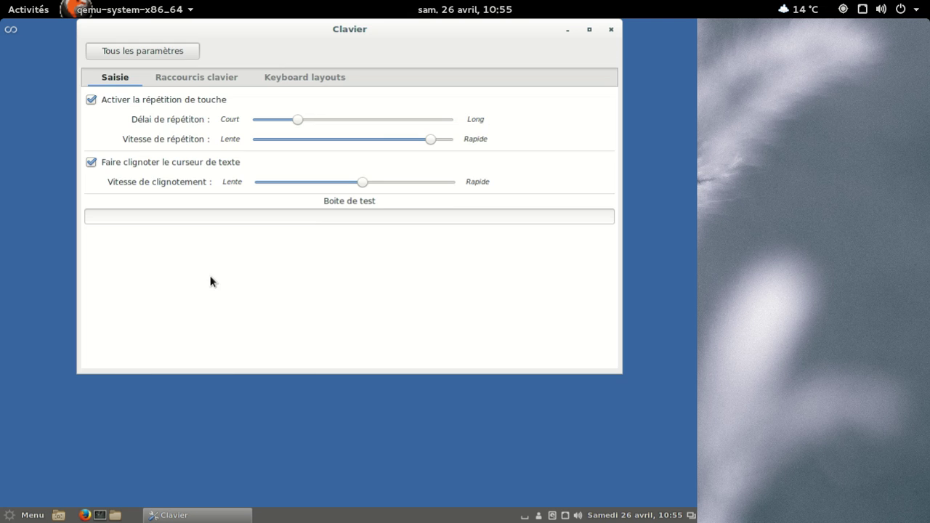
left_click(194, 80)
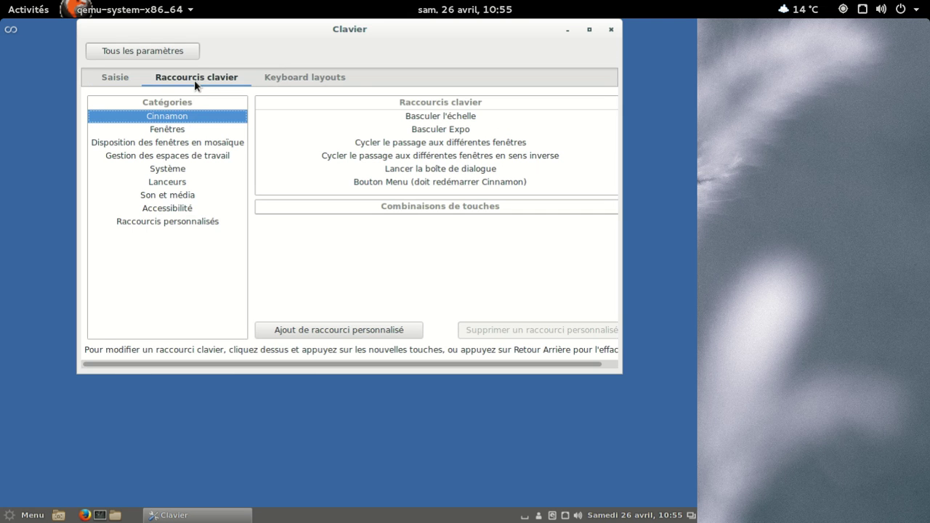
left_click(306, 77)
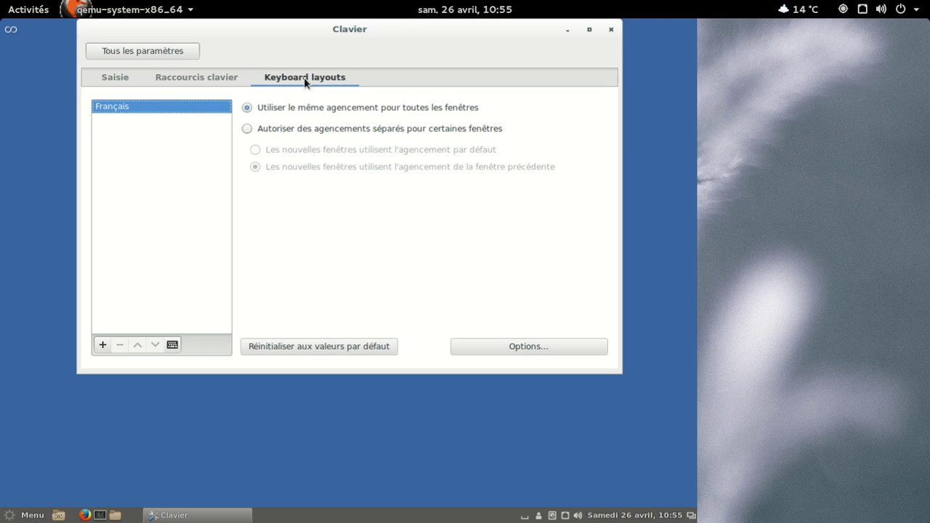
left_click(154, 47)
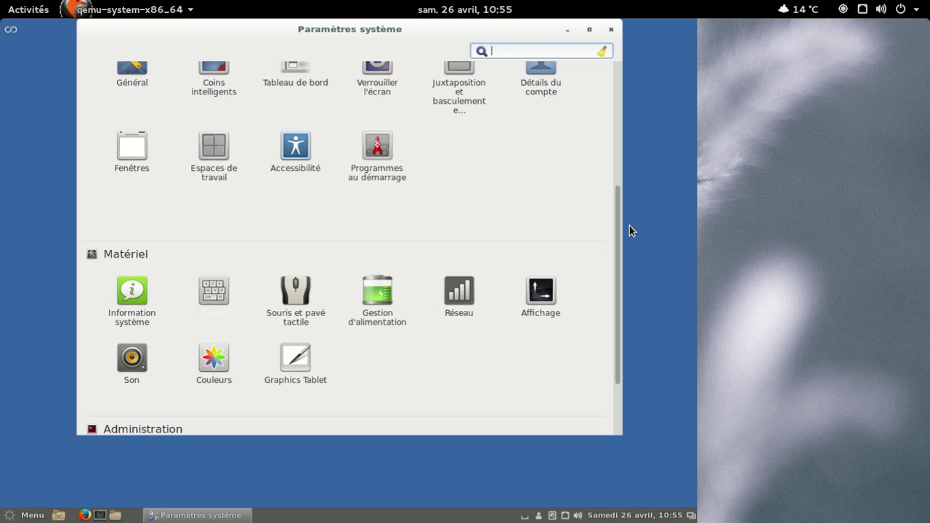
Review the wired connection details in Réseau, and close Paramètres système
left_click_drag(619, 213, 618, 289)
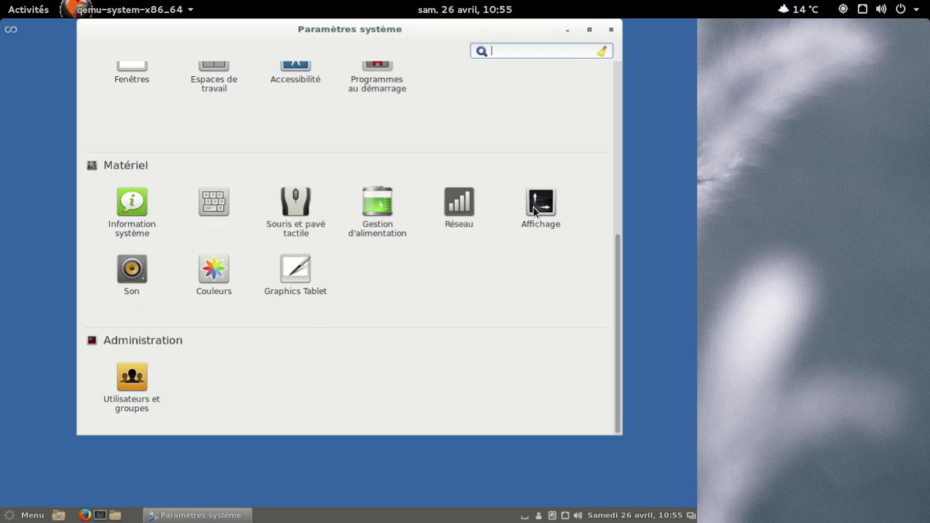
left_click(466, 208)
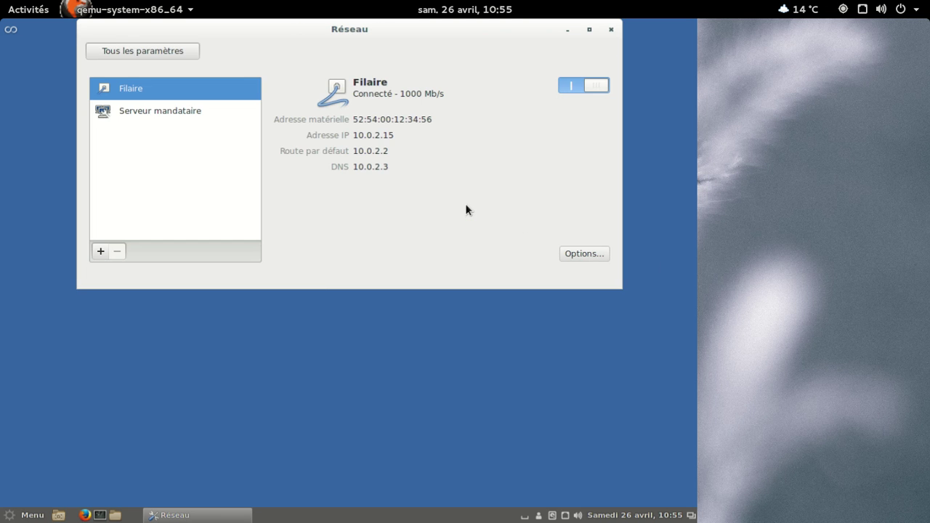
left_click(142, 45)
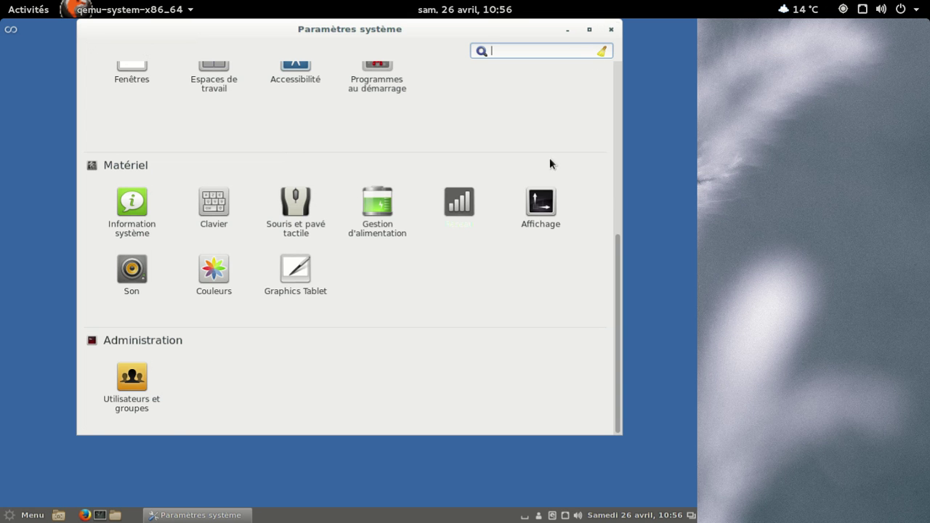
scroll(521, 240, "up", 5)
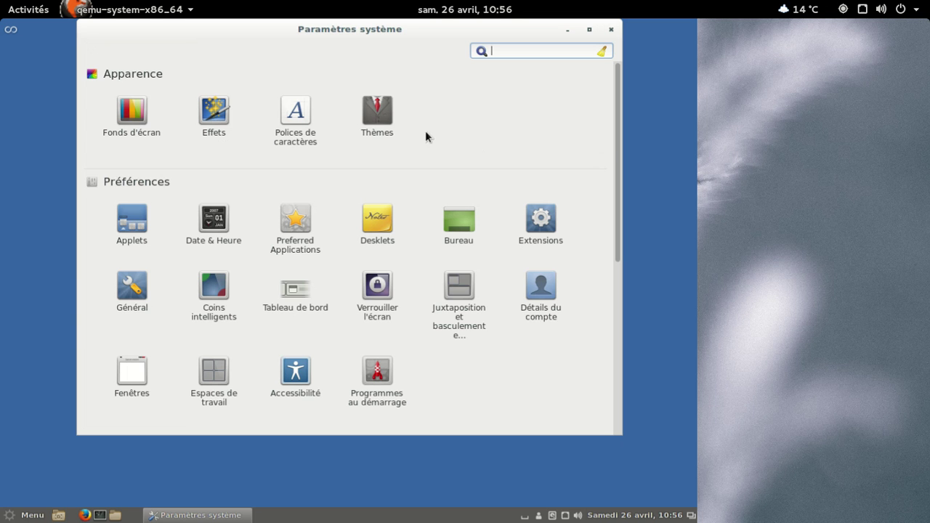
left_click(612, 29)
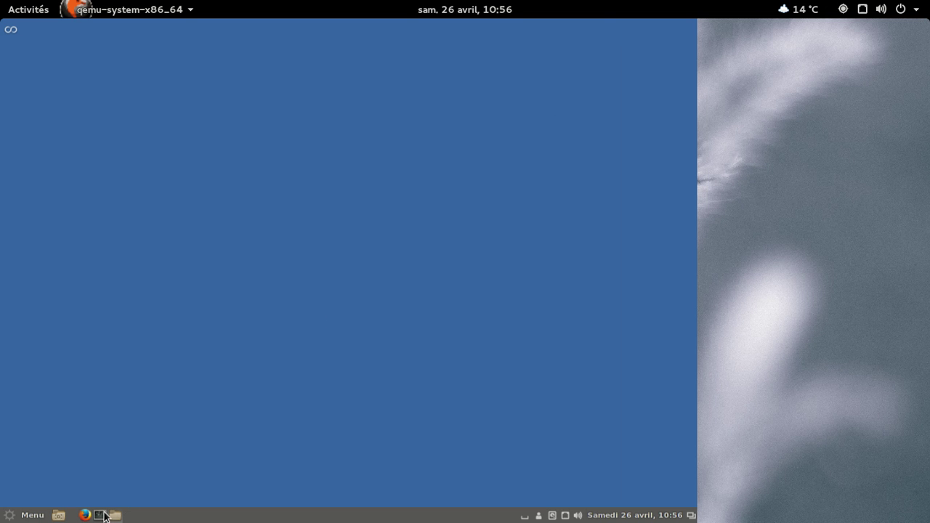
Start LibreOffice Writer from the Bureautique applications, view its version in À propos de LibreOffice, and close that dialog
left_click(21, 519)
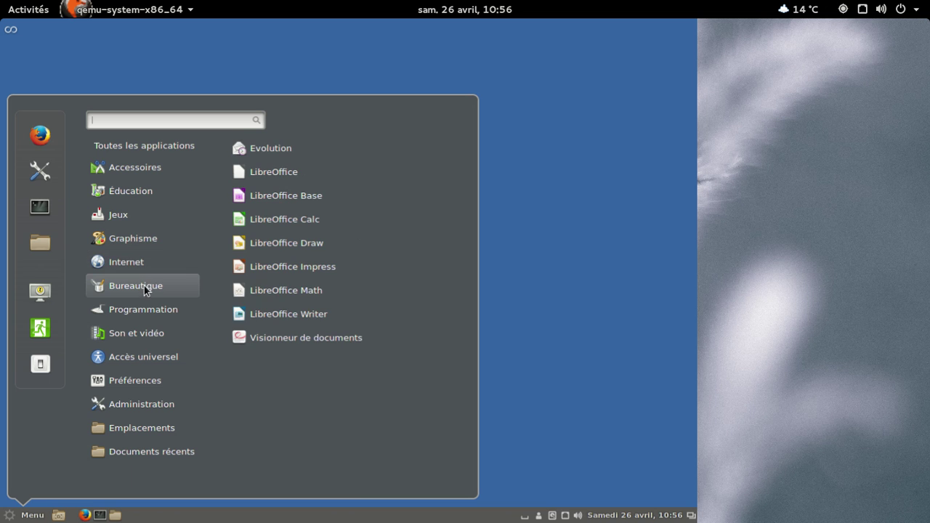
left_click(285, 314)
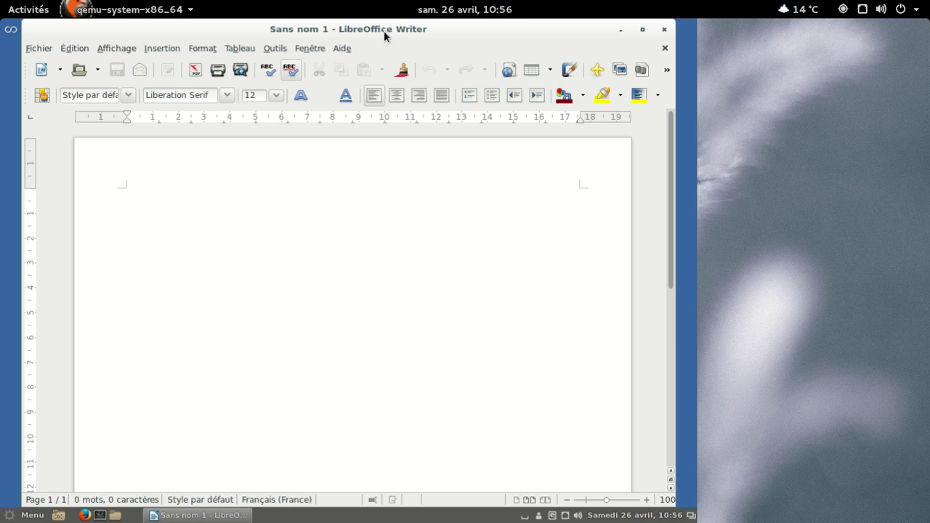
left_click(344, 51)
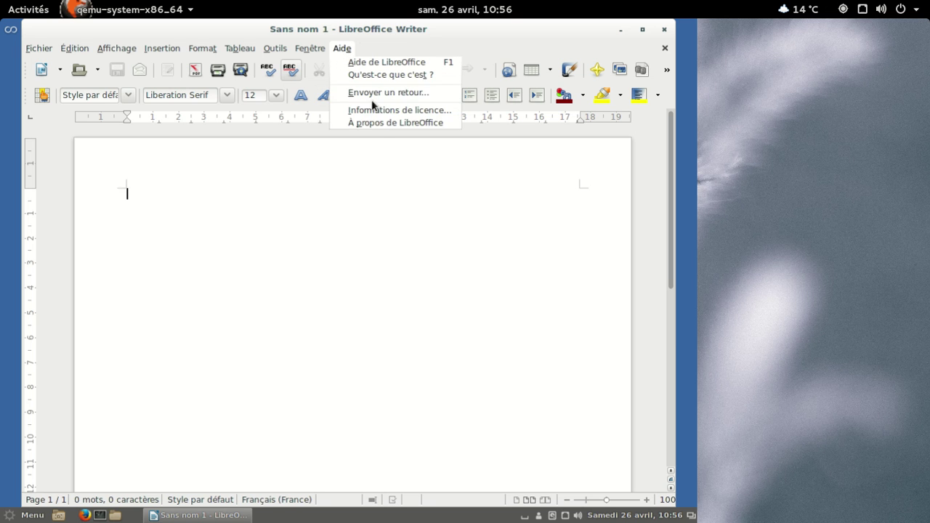
left_click(377, 128)
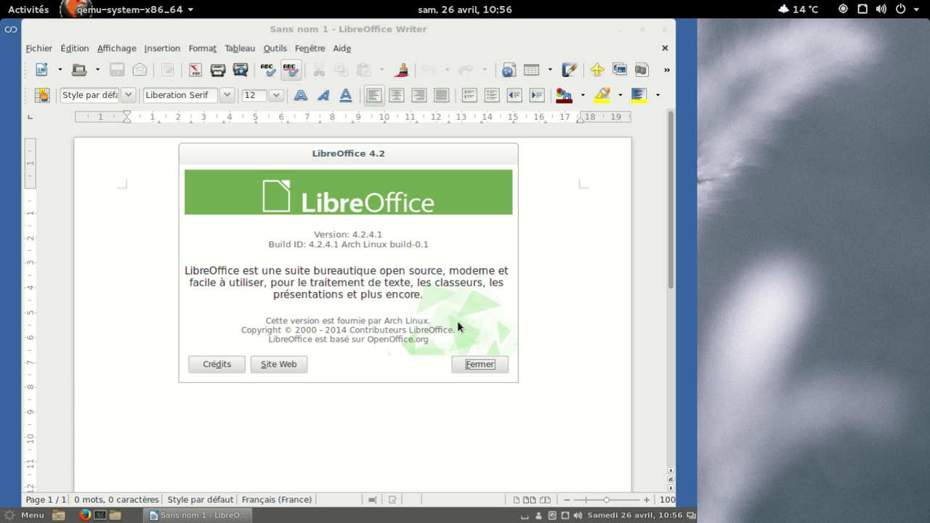
left_click(483, 363)
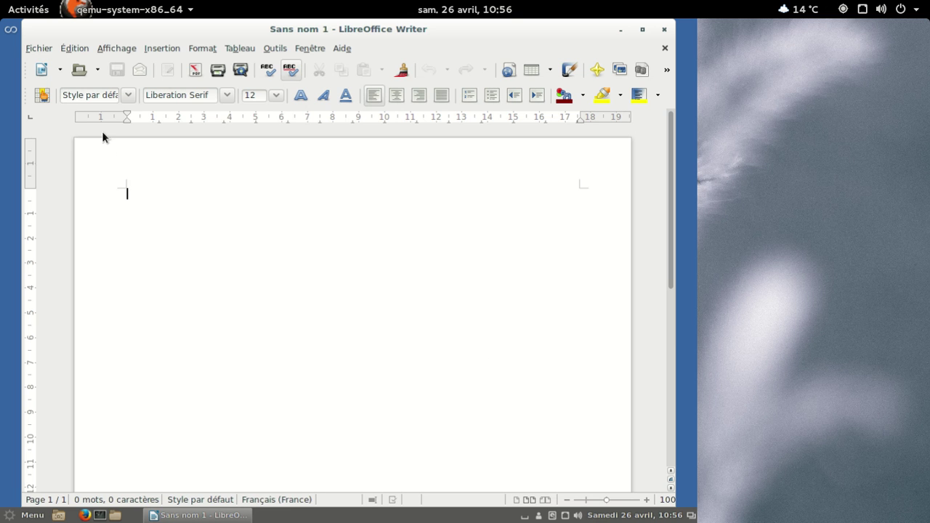
Open the workspace overview from the desktop's upper-left hot corner and select a workspace in it
mouse_move(1, 1)
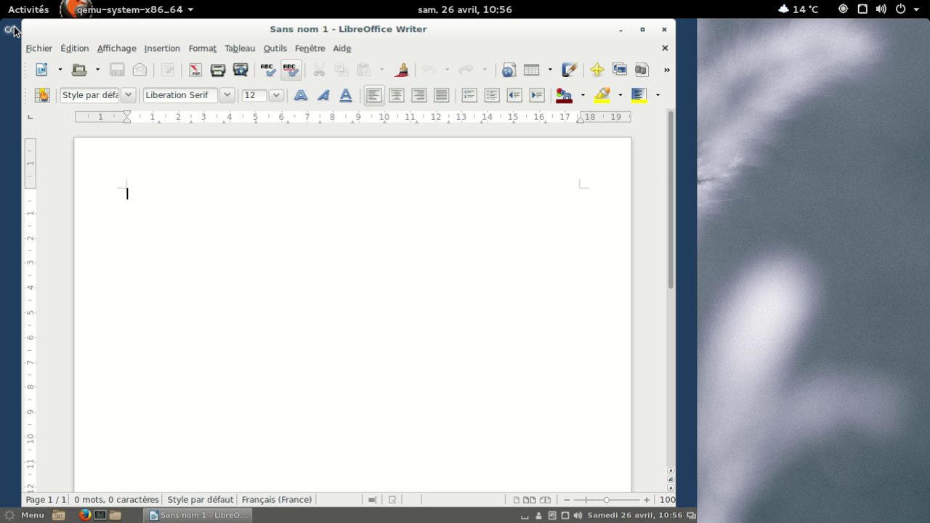
left_click(420, 271)
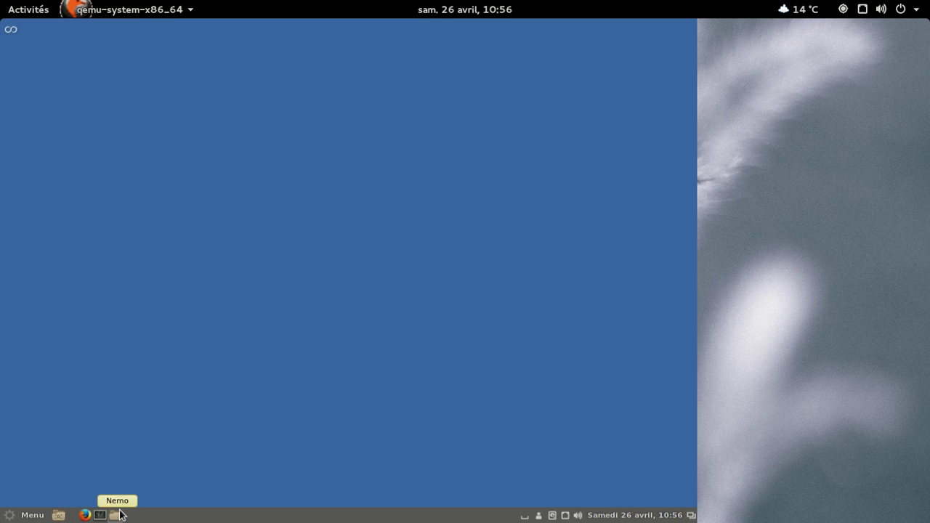
Open the Nemo file manager and a terminal on the second workspace, and switch between their windows with the window switcher
left_click(119, 514)
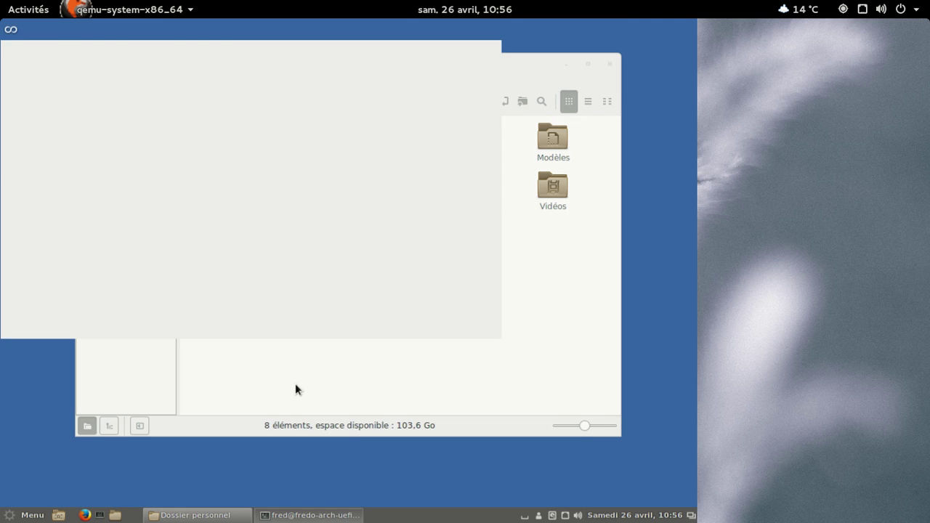
key("alt+Tab")
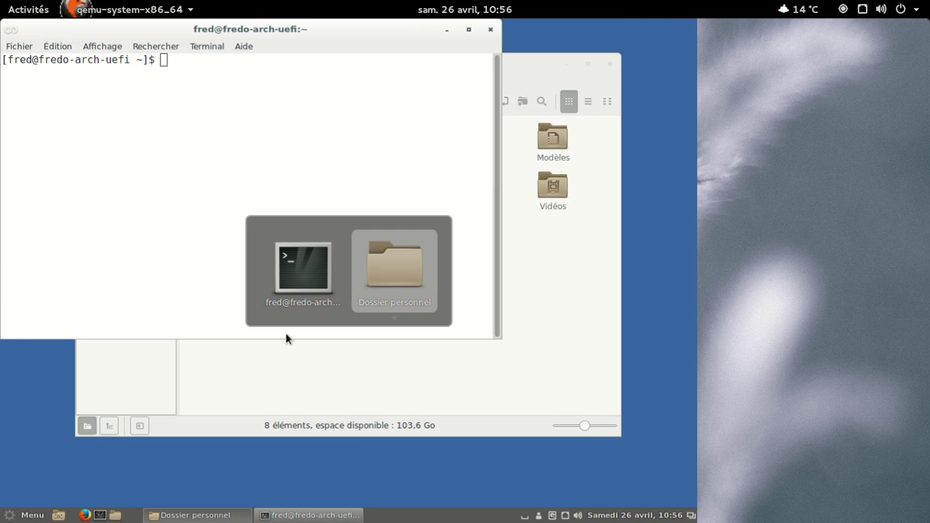
key("alt+Tab")
key("alt+Tab")
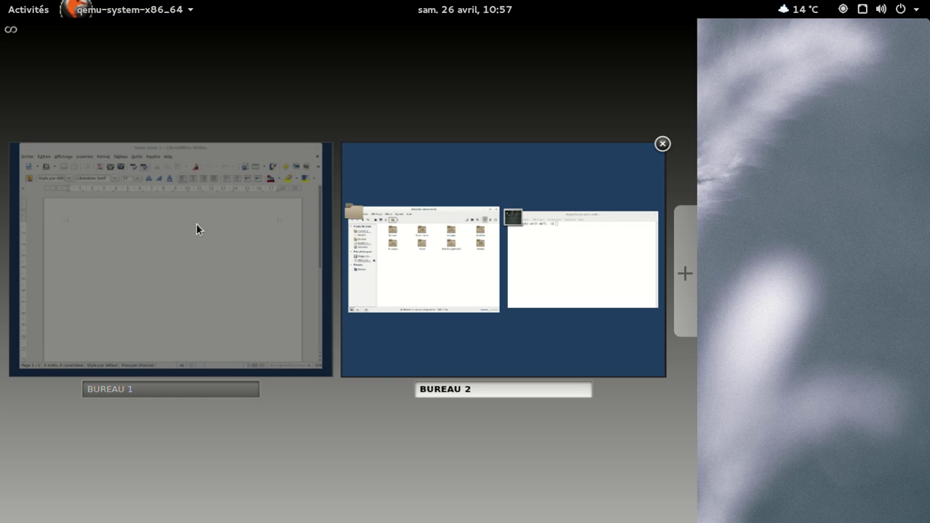
In the workspace overview, move the LibreOffice Writer window to BUREAU 2 and the file manager to BUREAU 1, and go to BUREAU 1
left_click_drag(185, 216, 424, 183)
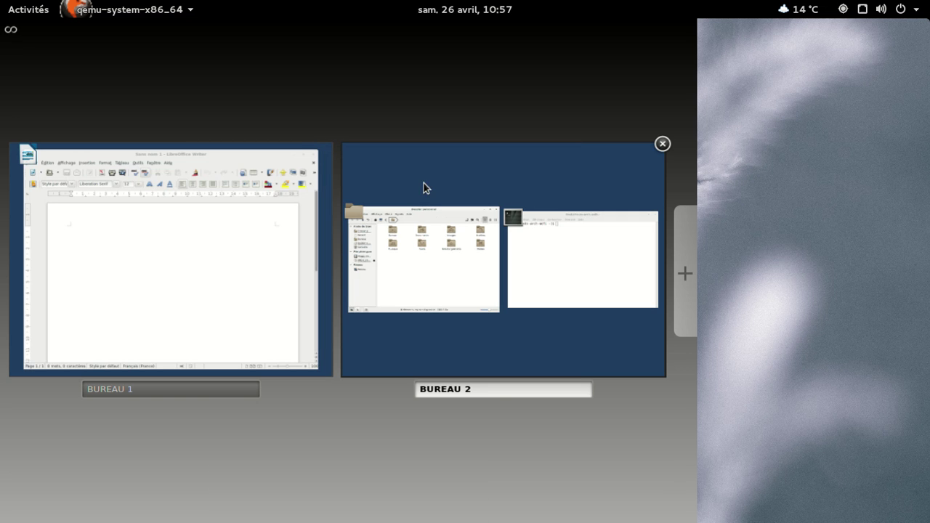
left_click_drag(251, 250, 73, 241)
left_click_drag(267, 207, 555, 248)
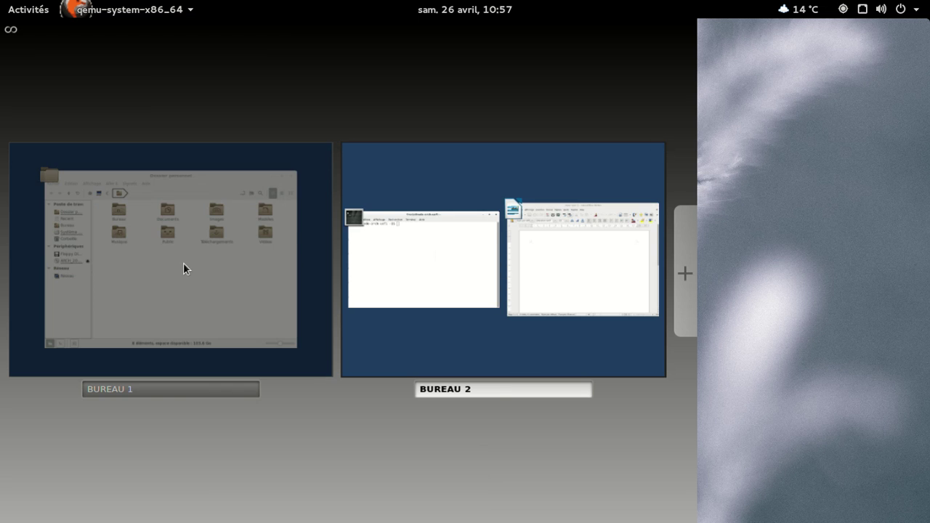
left_click(183, 264)
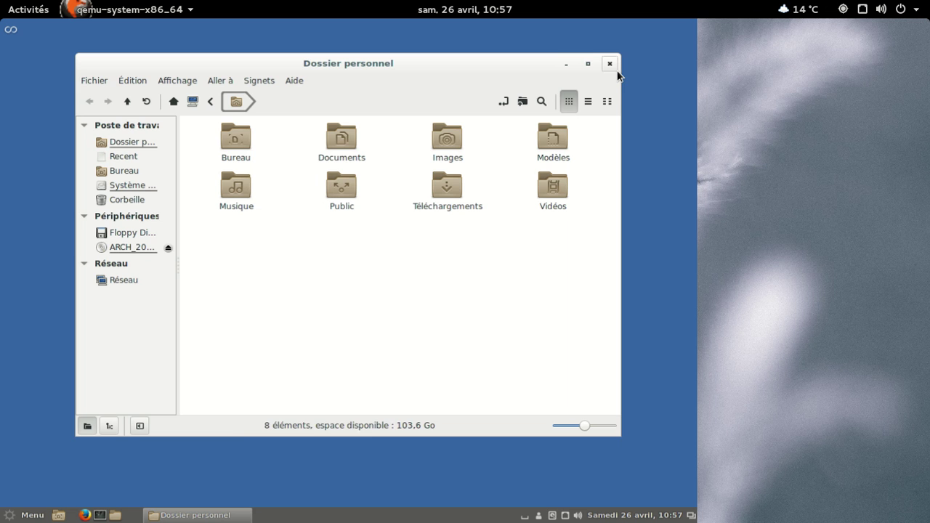
Close the Dossier personnel, terminal and LibreOffice Writer windows on both workspaces
key("alt+Tab")
left_click(617, 70)
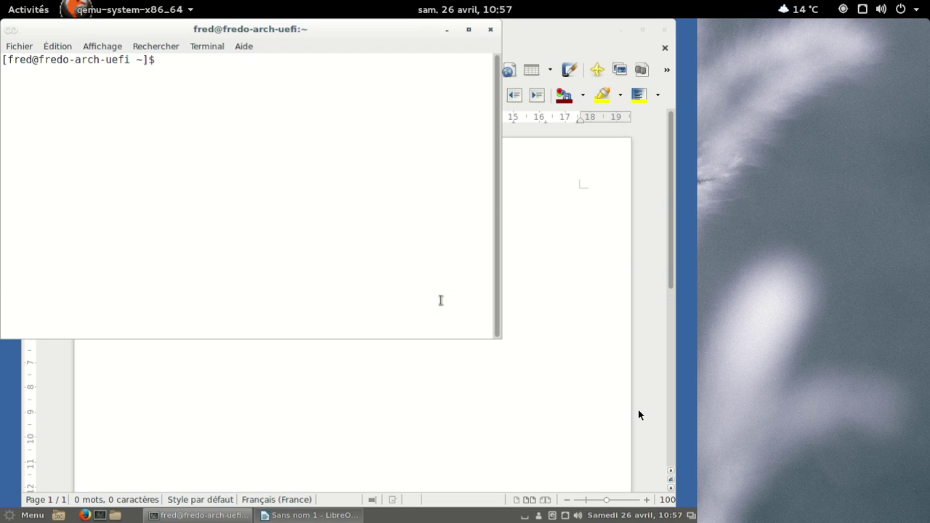
left_click(491, 29)
left_click(665, 29)
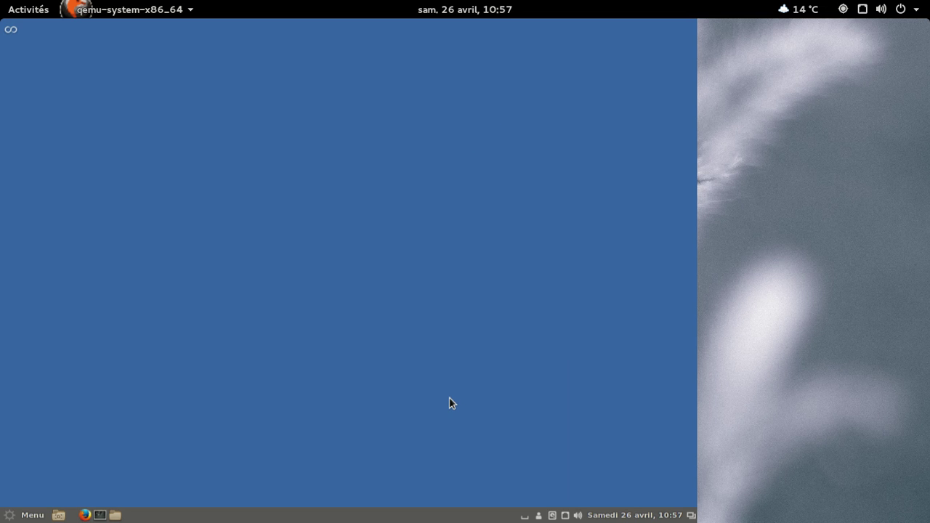
Browse the Administration and Préférences application categories, going through the full list of preferences entries
left_click(29, 516)
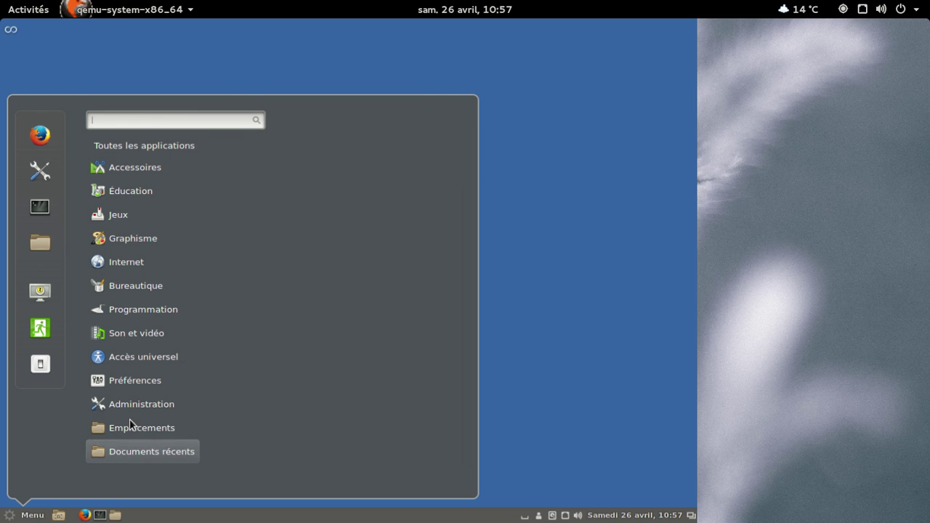
mouse_move(132, 408)
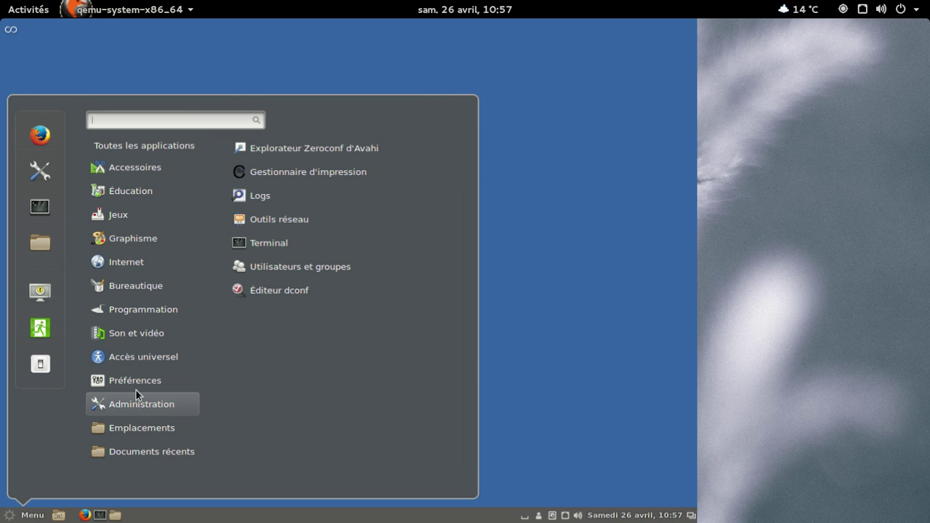
mouse_move(135, 383)
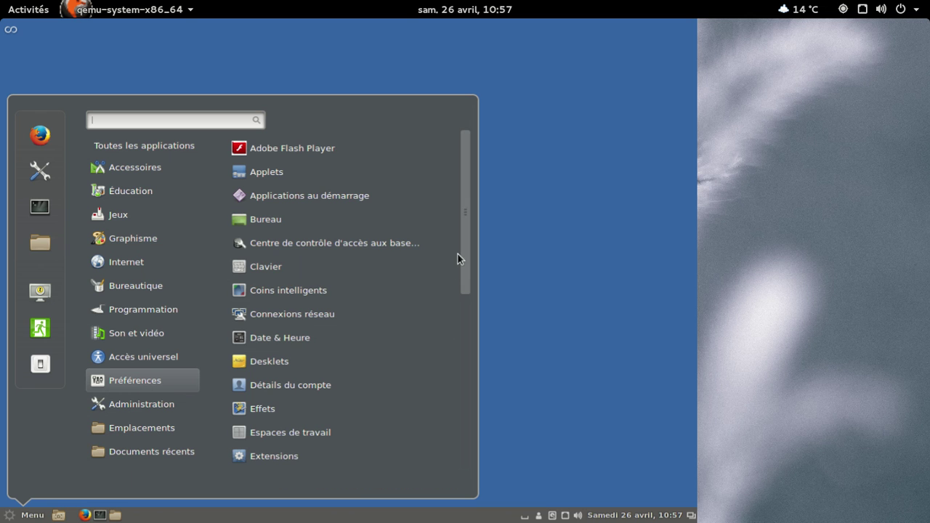
left_click_drag(464, 258, 435, 439)
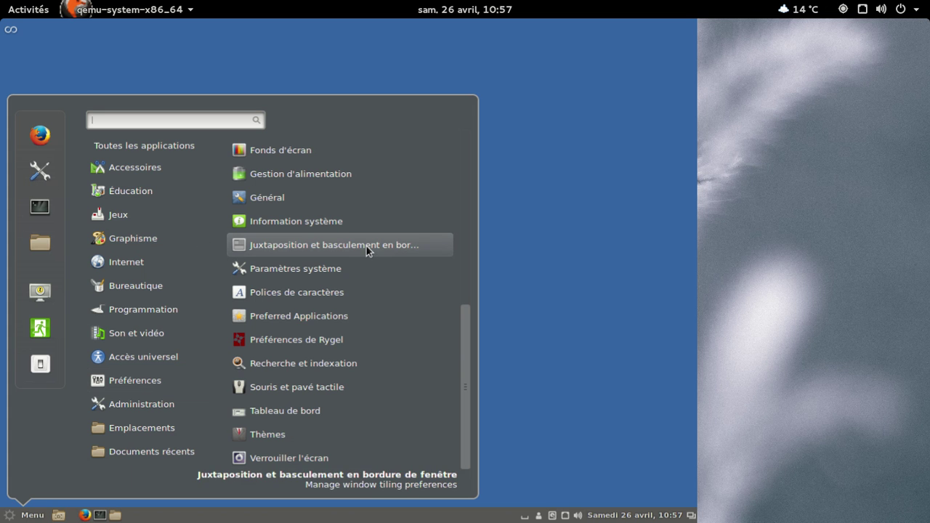
mouse_move(131, 262)
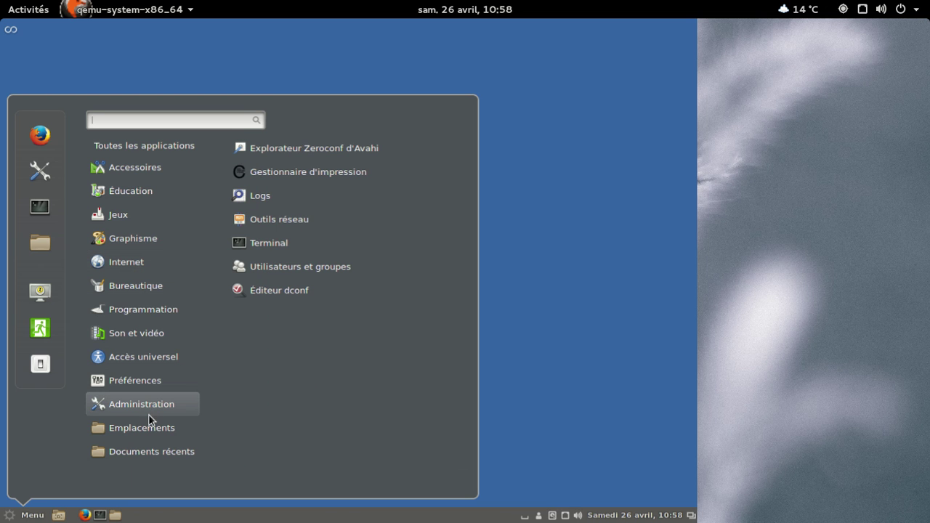
Shut down the Arch Linux virtual machine from the Cinnamon session and confirm with Éteindre
left_click(40, 365)
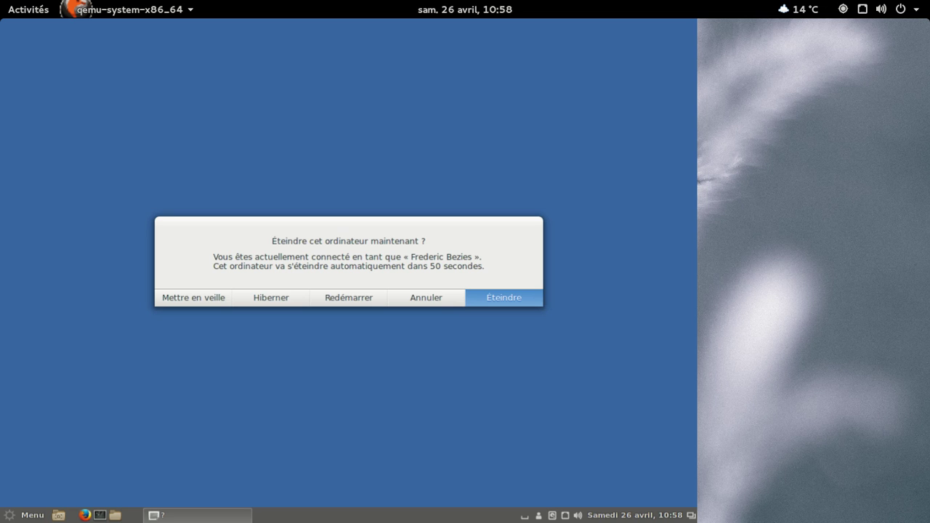
left_click(504, 298)
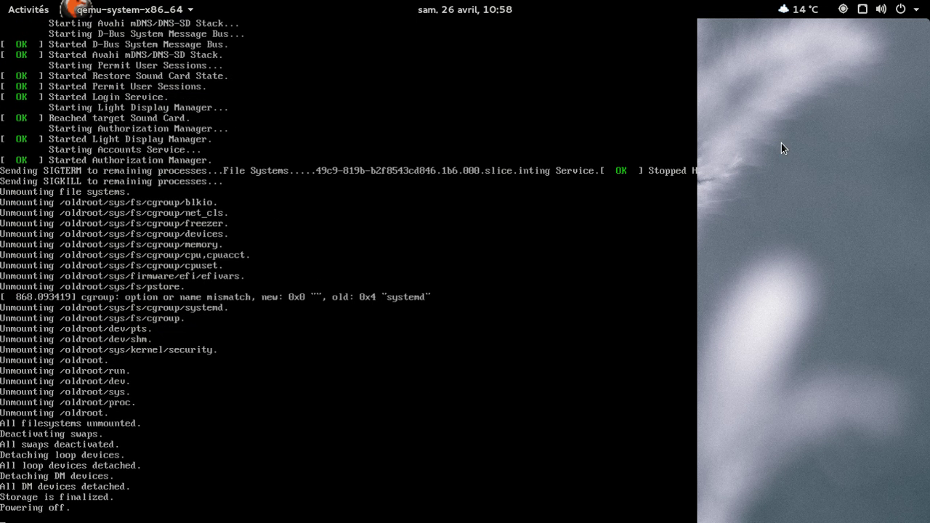